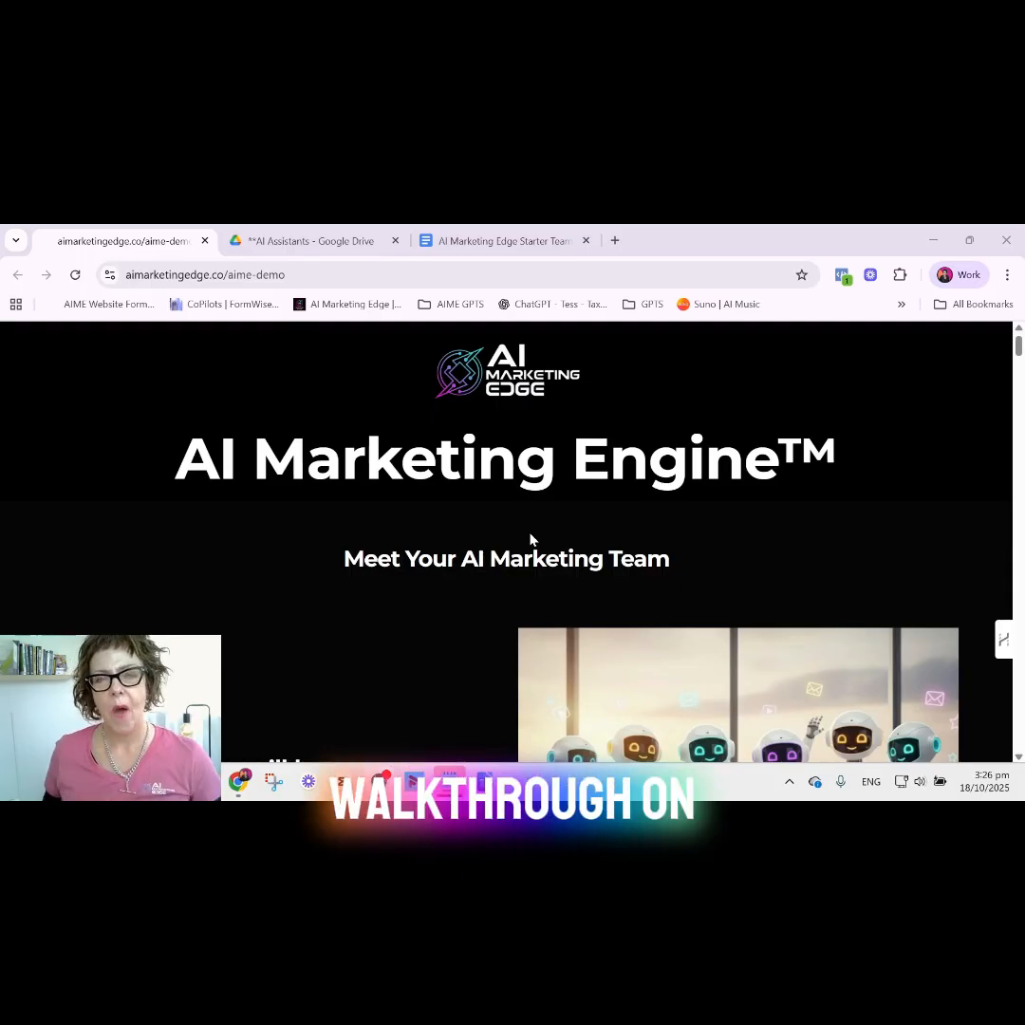
Look through the AI Marketing Engine page from its introduction down to the Kelly and Minnie cards of the Tier 1 Starter Team.
scroll(530, 541, "down", 5)
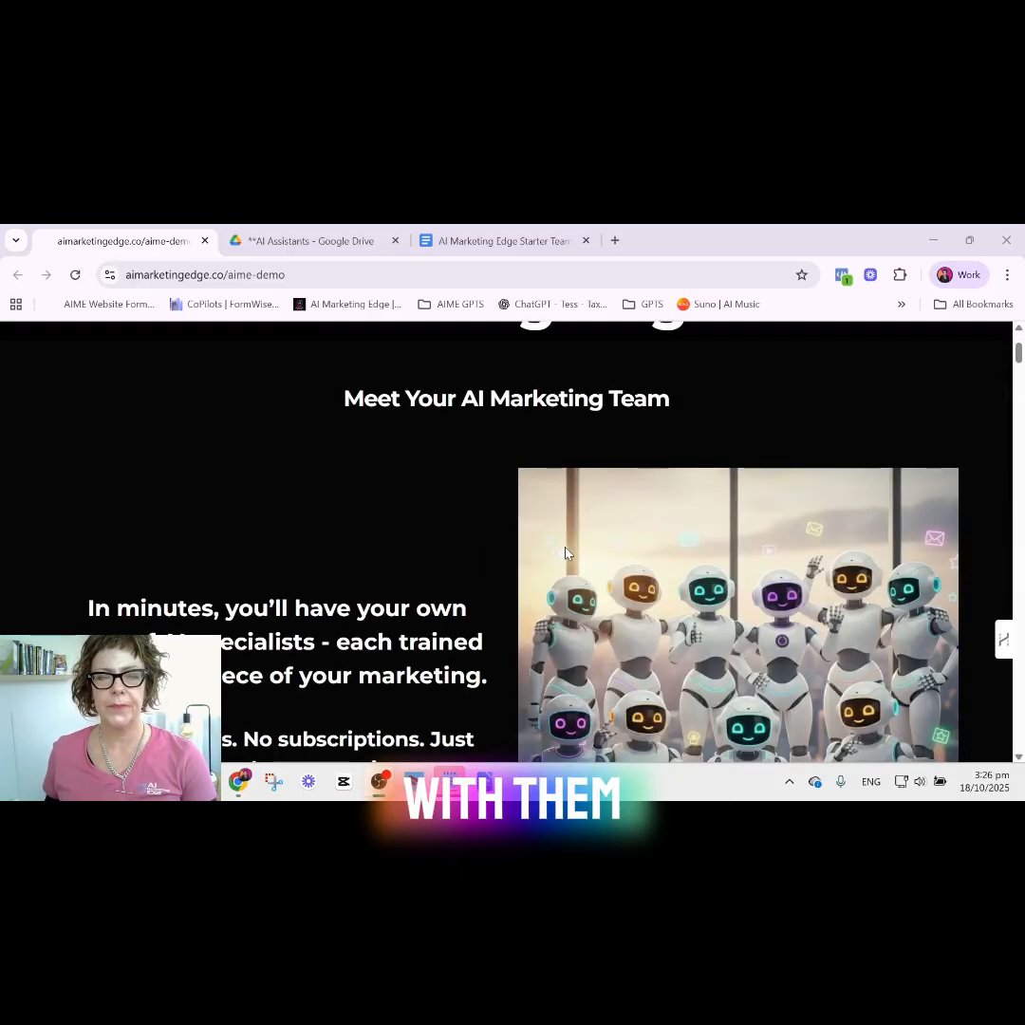
scroll(565, 552, "down", 5)
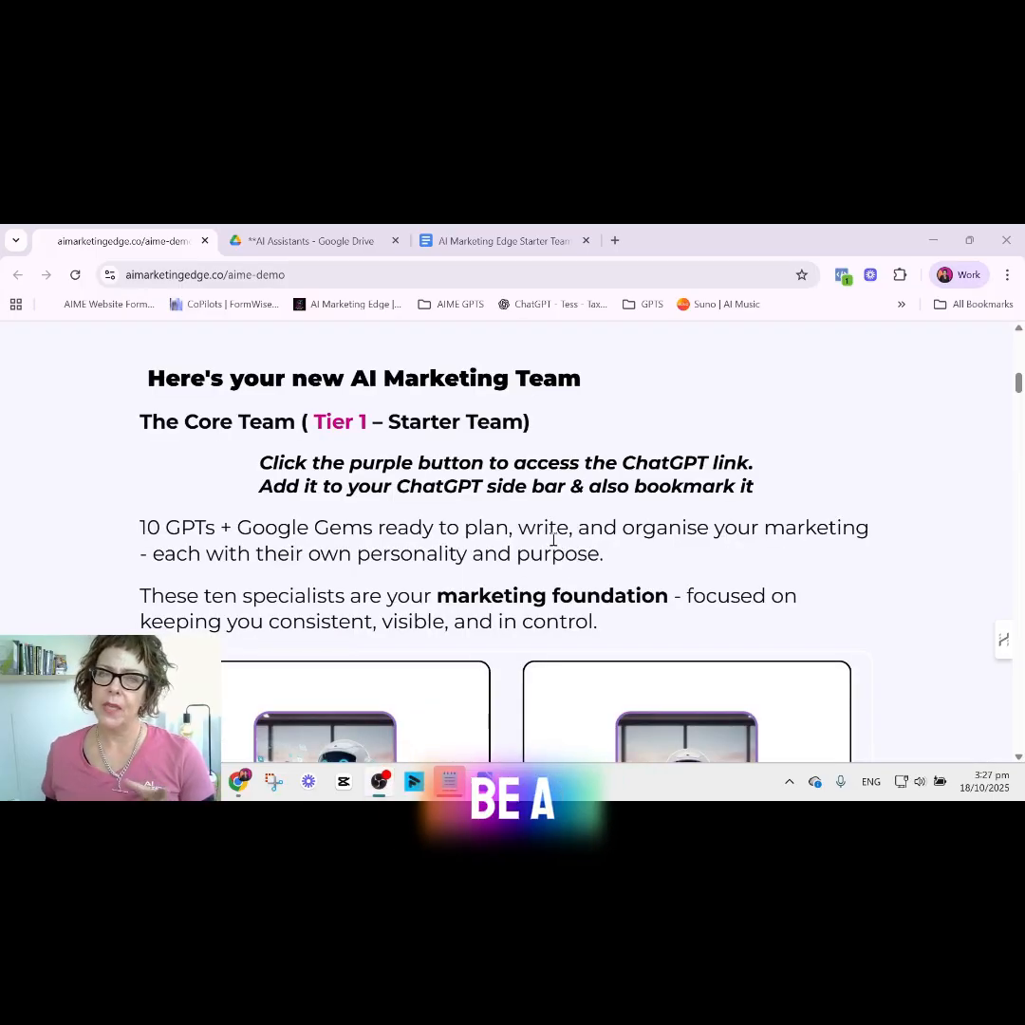
scroll(554, 539, "down", 3)
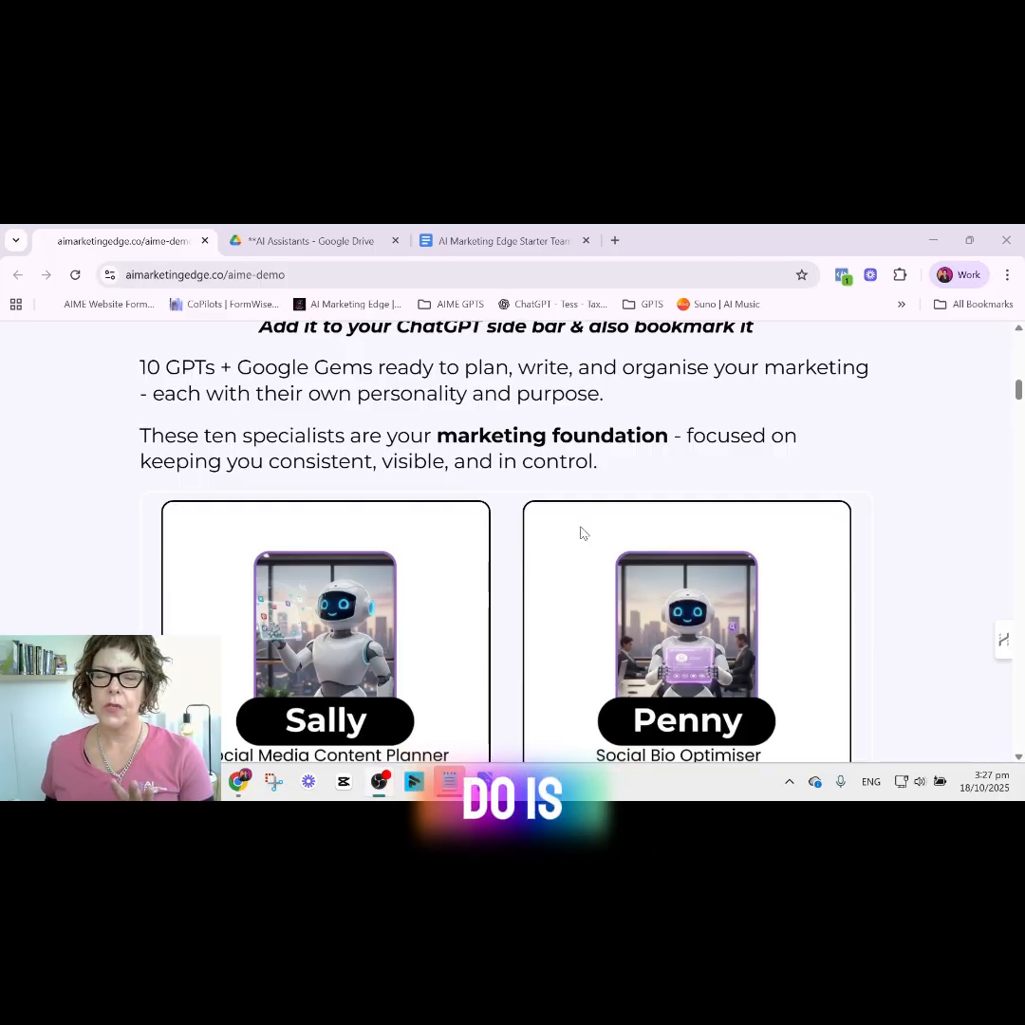
scroll(585, 526, "down", 2)
scroll(585, 526, "down", 2)
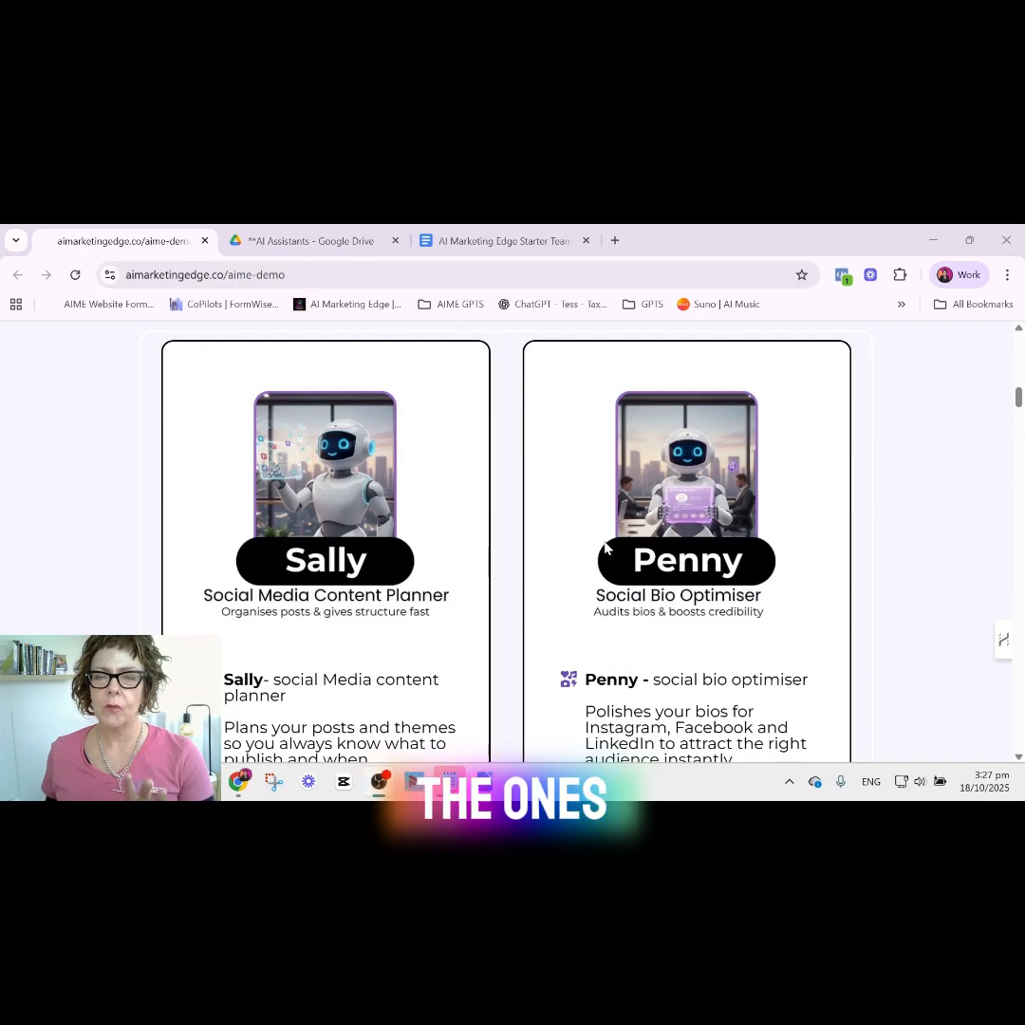
scroll(608, 543, "down", 4)
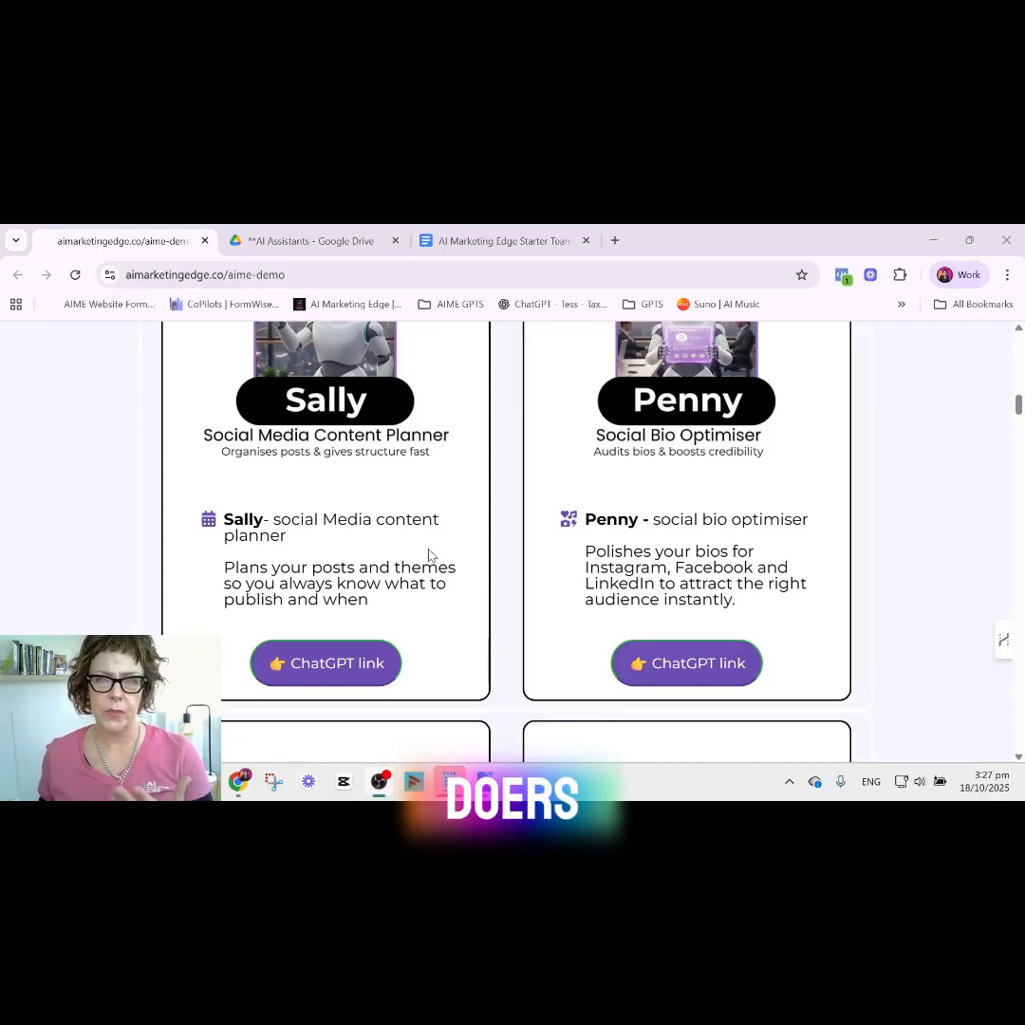
scroll(494, 492, "down", 5)
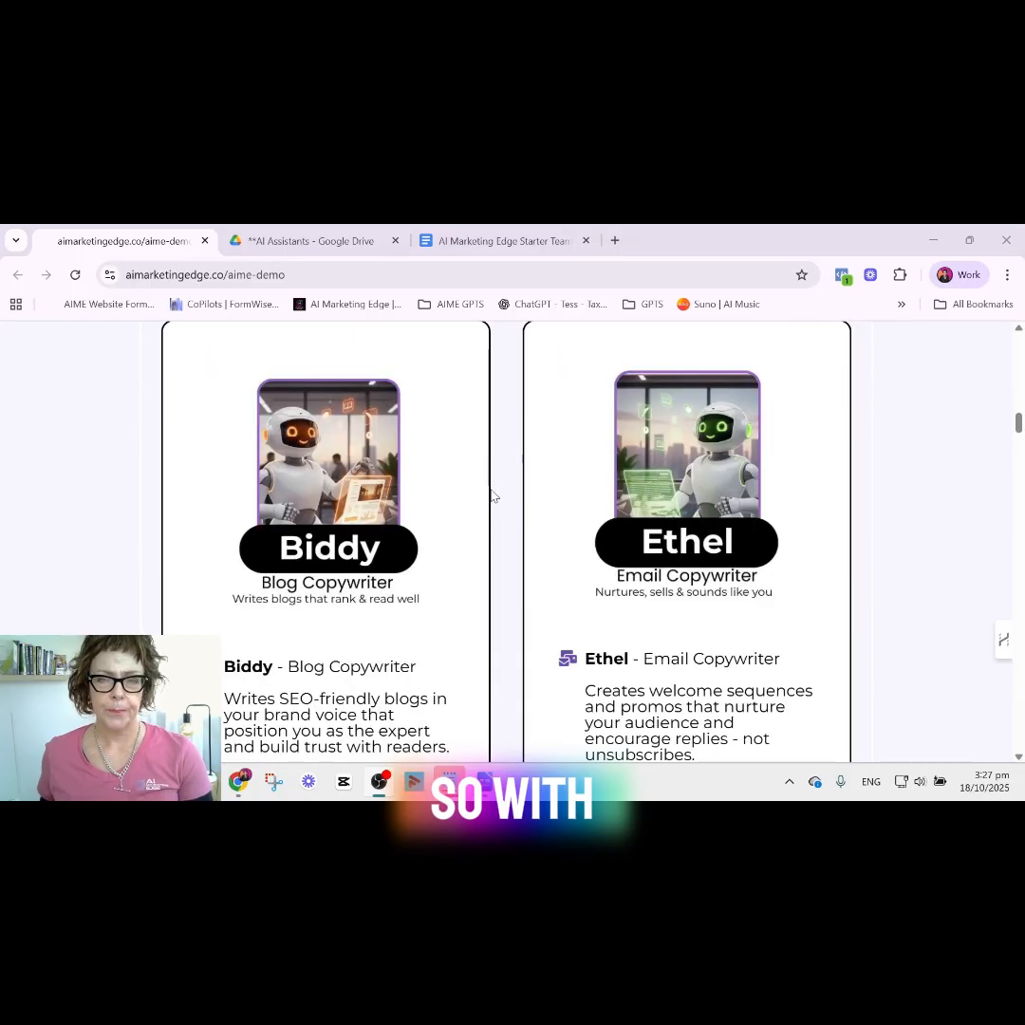
scroll(497, 492, "down", 9)
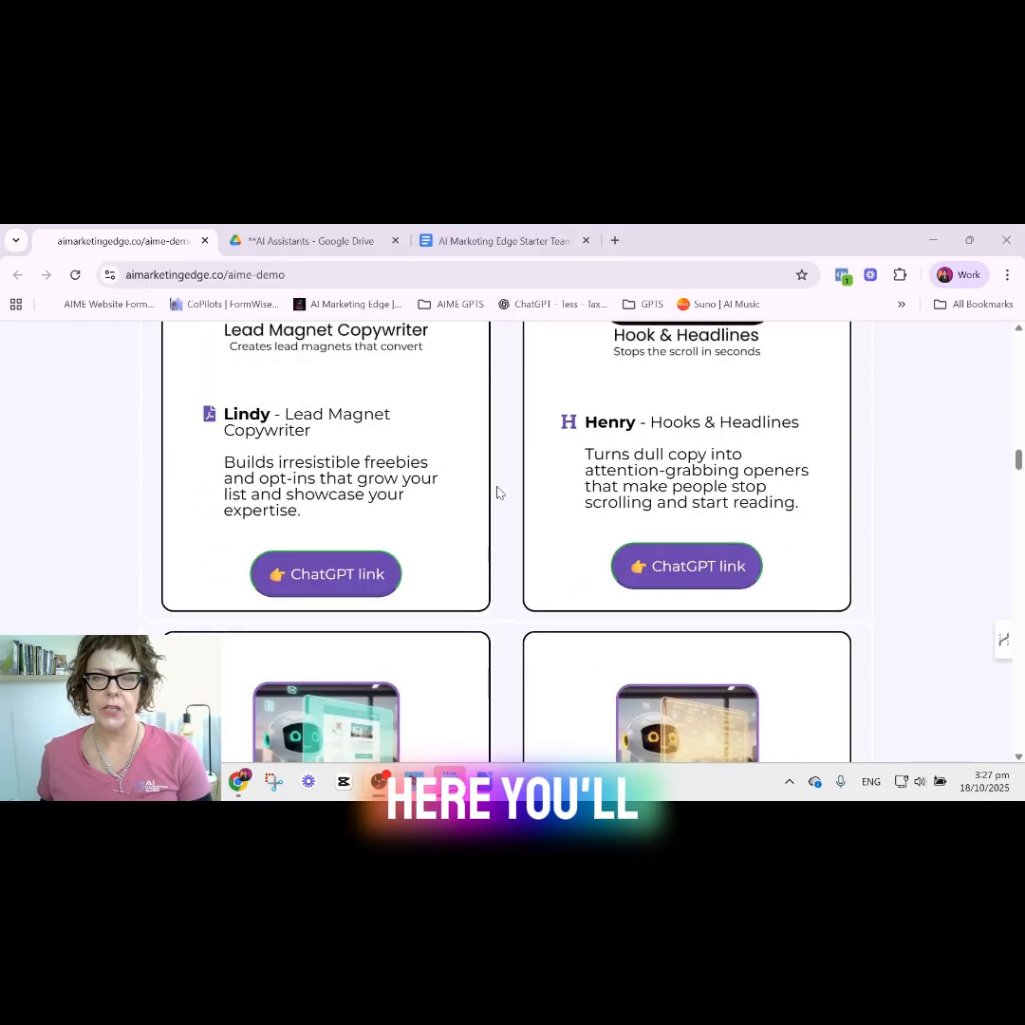
scroll(496, 491, "down", 10)
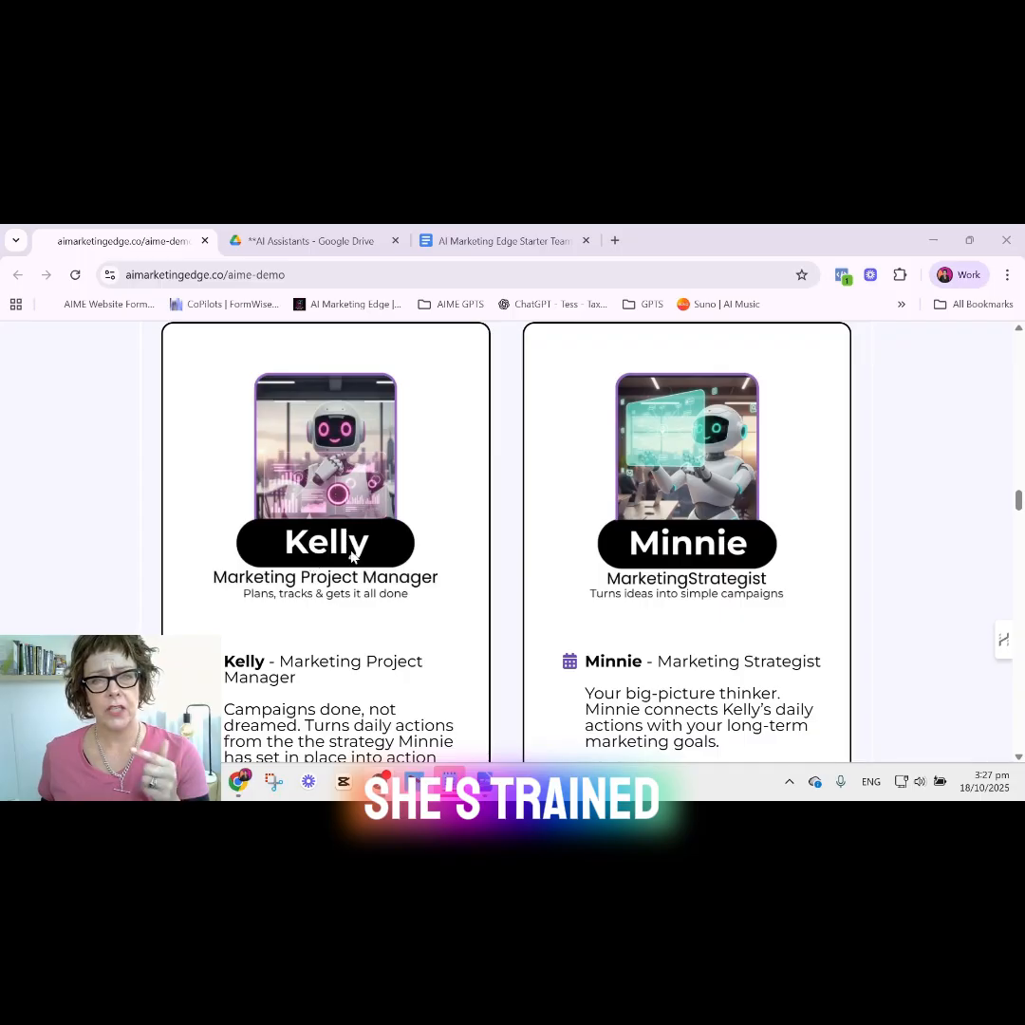
Return to the first Starter Team cards and read the roles of Sally and Penny.
scroll(352, 557, "up", 7)
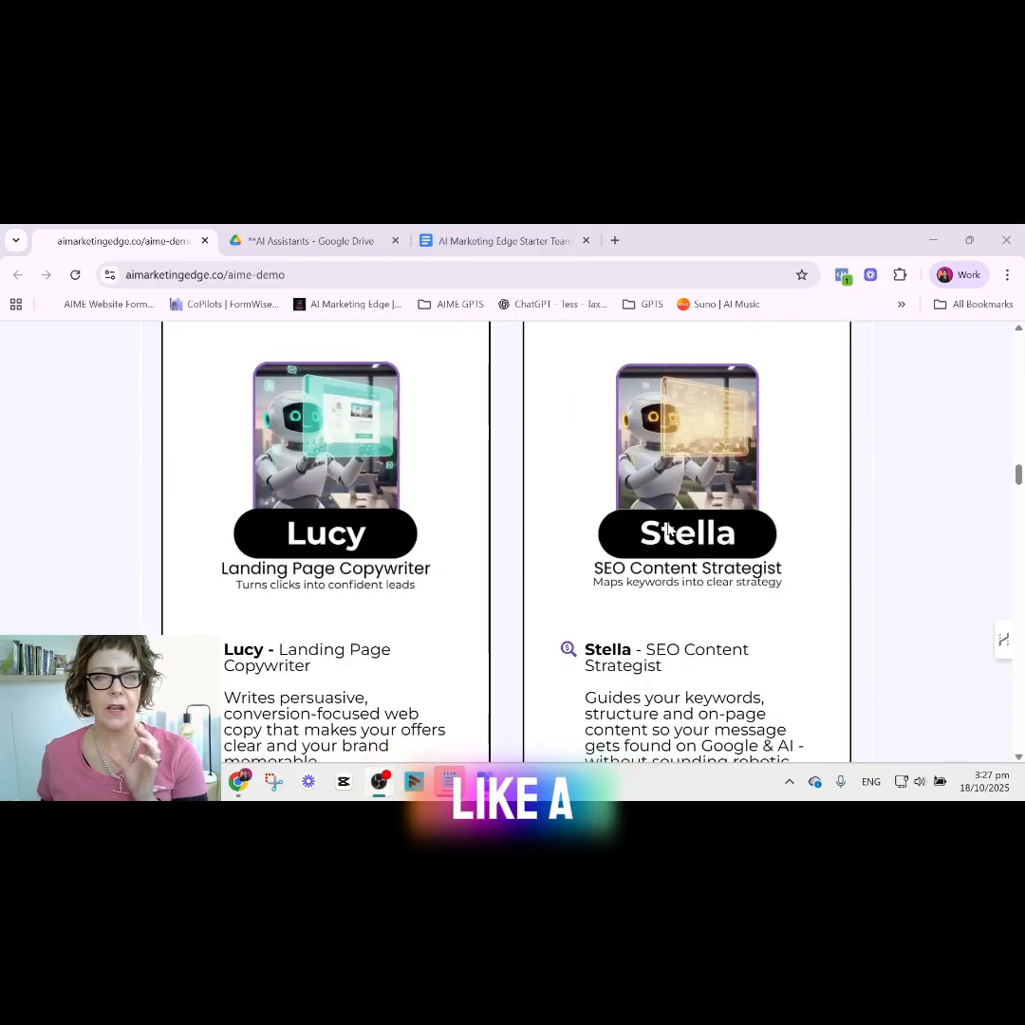
scroll(664, 533, "up", 10)
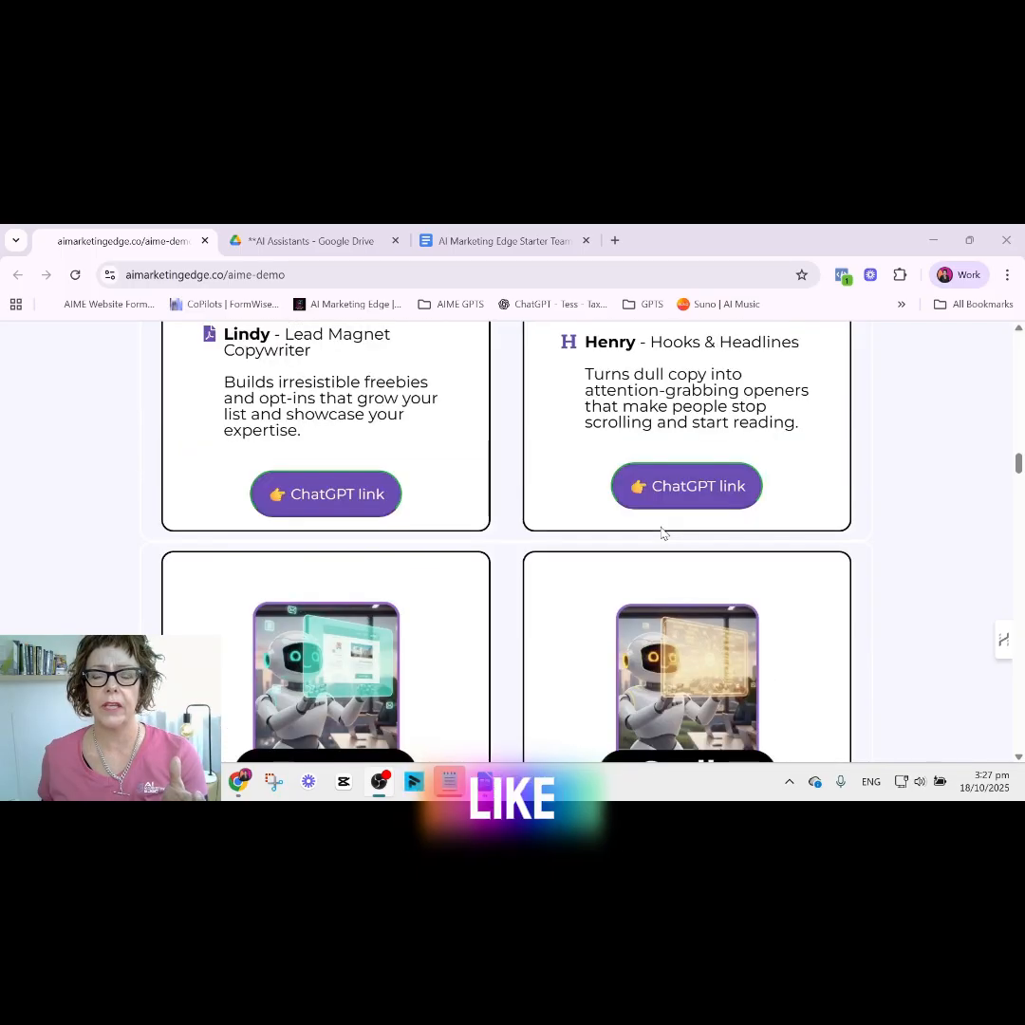
scroll(662, 533, "up", 7)
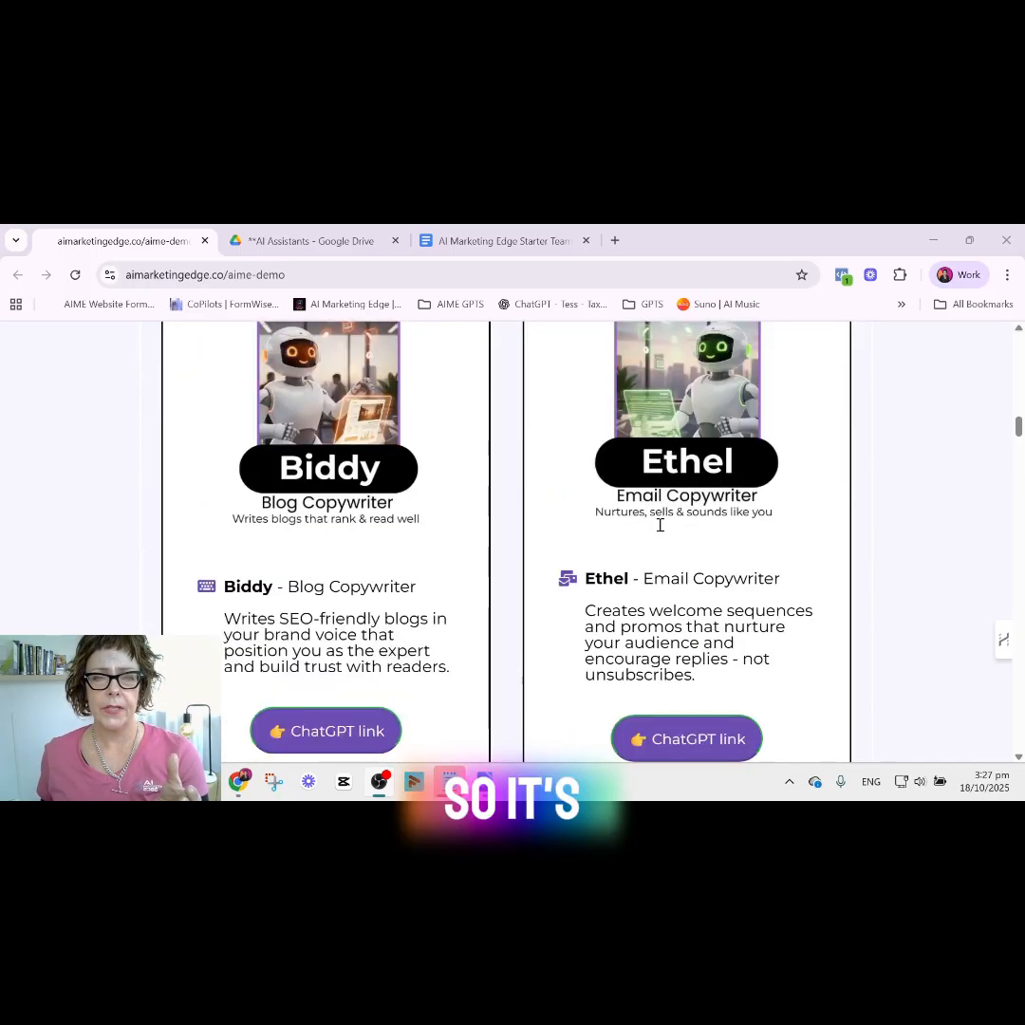
scroll(657, 532, "up", 3)
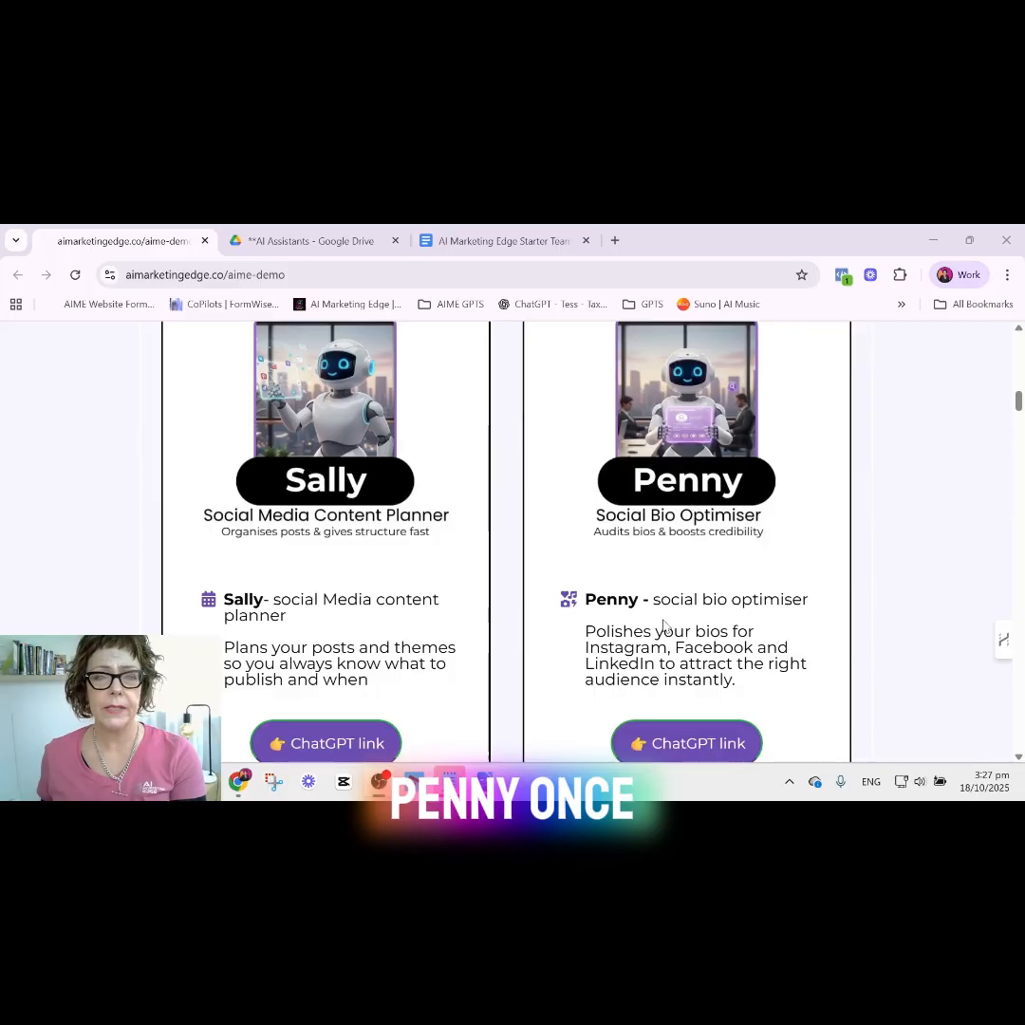
scroll(343, 565, "down", 1)
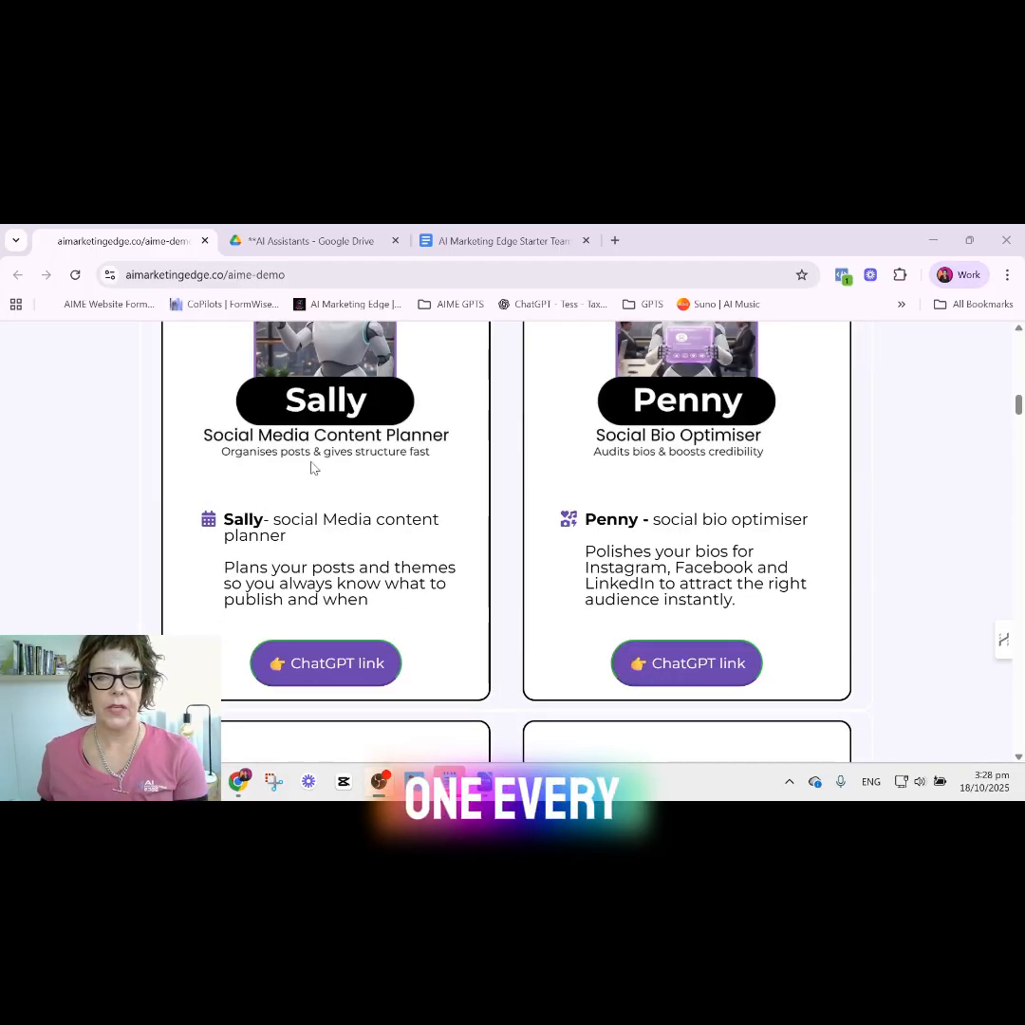
scroll(342, 531, "down", 4)
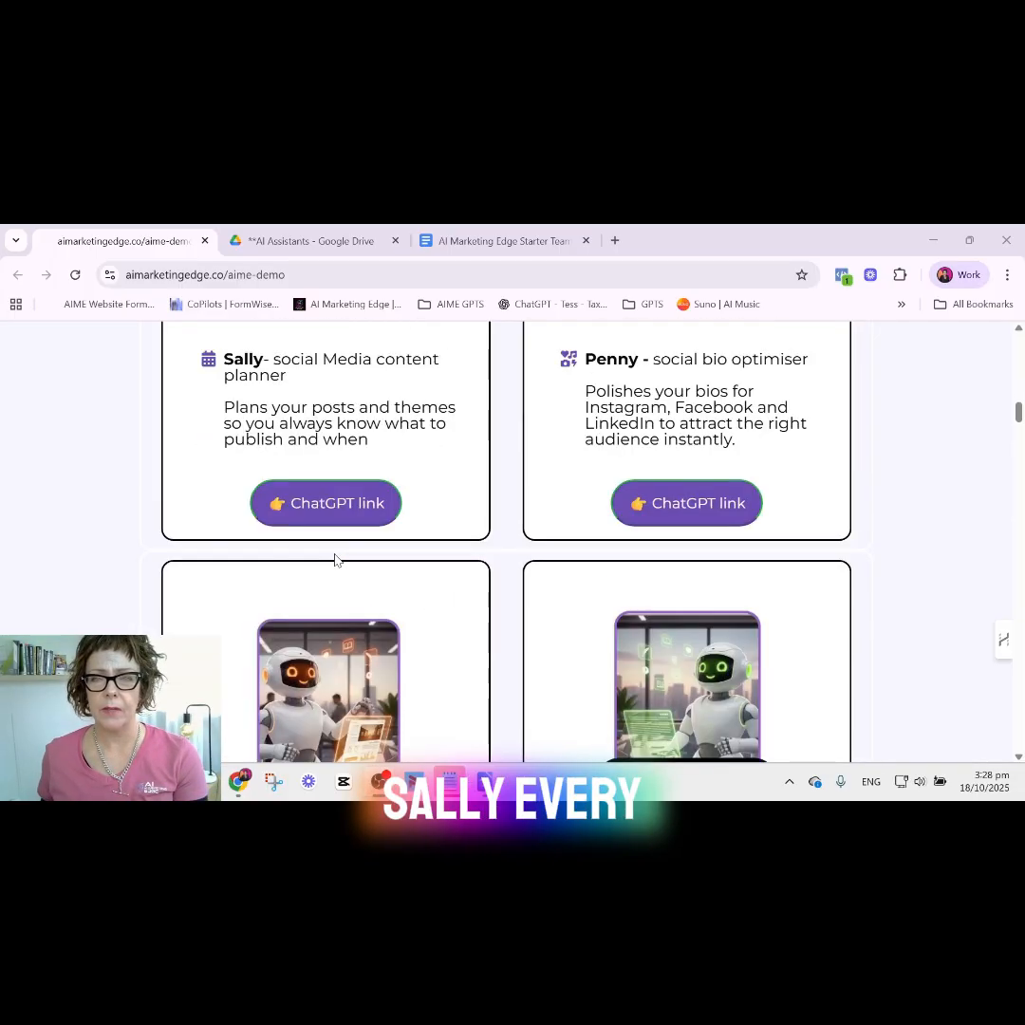
Read the role descriptions on the remaining Starter Team cards, from Biddy and Ethel through to Kelly and Minnie.
scroll(332, 549, "down", 1)
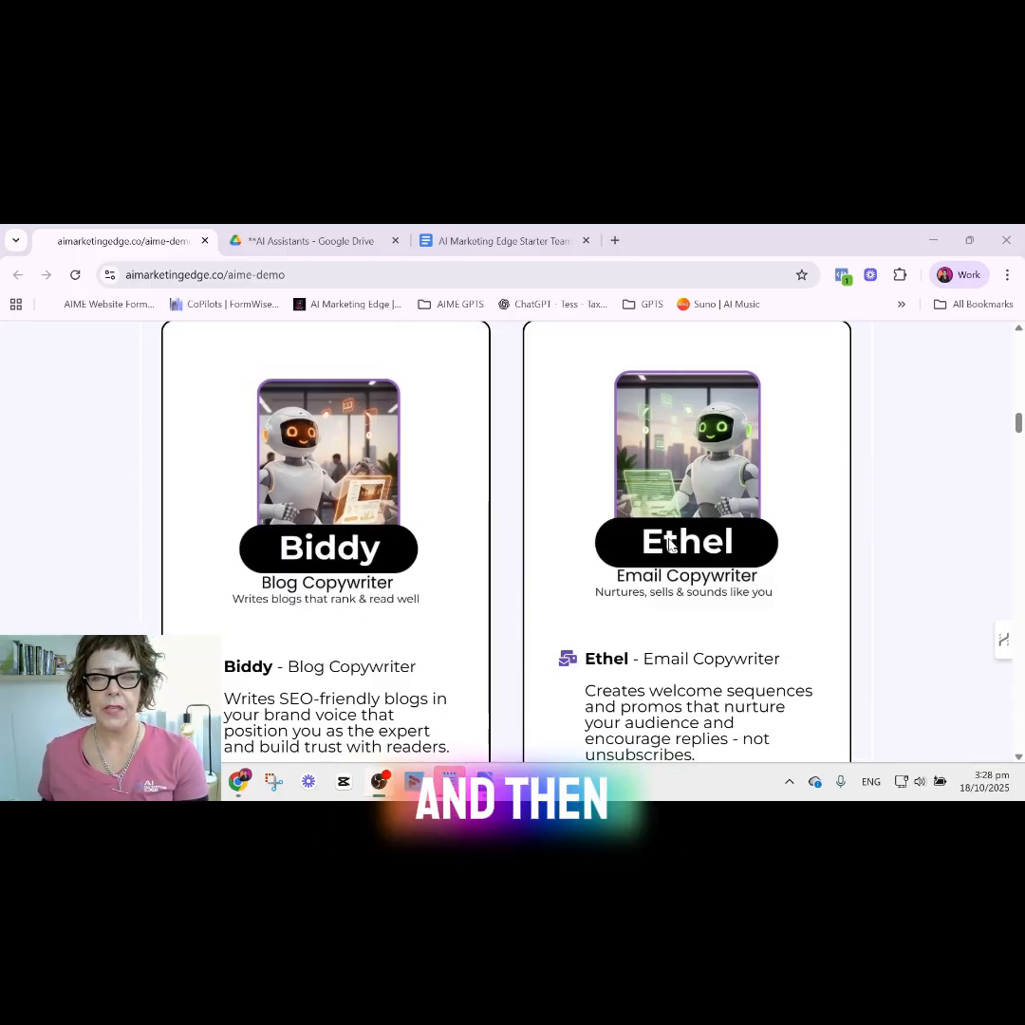
scroll(672, 549, "down", 1)
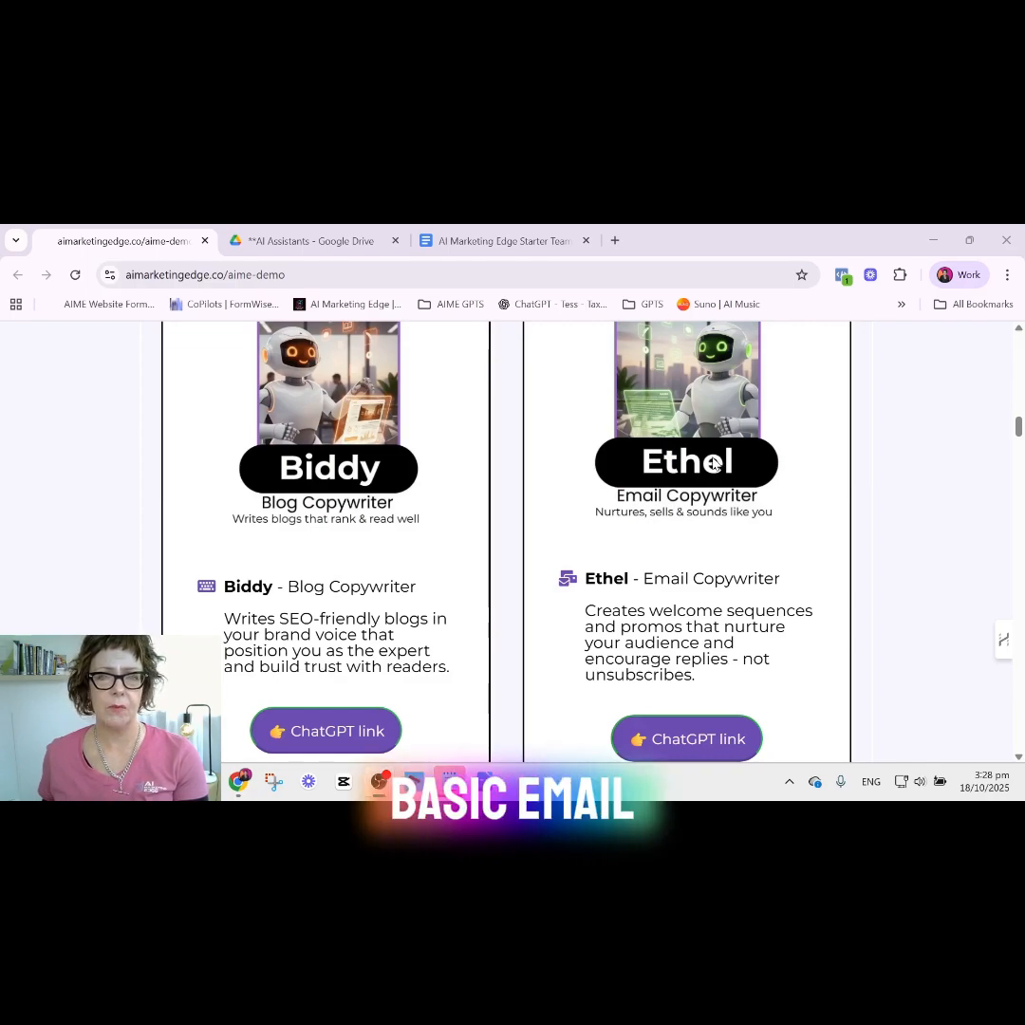
scroll(714, 464, "down", 5)
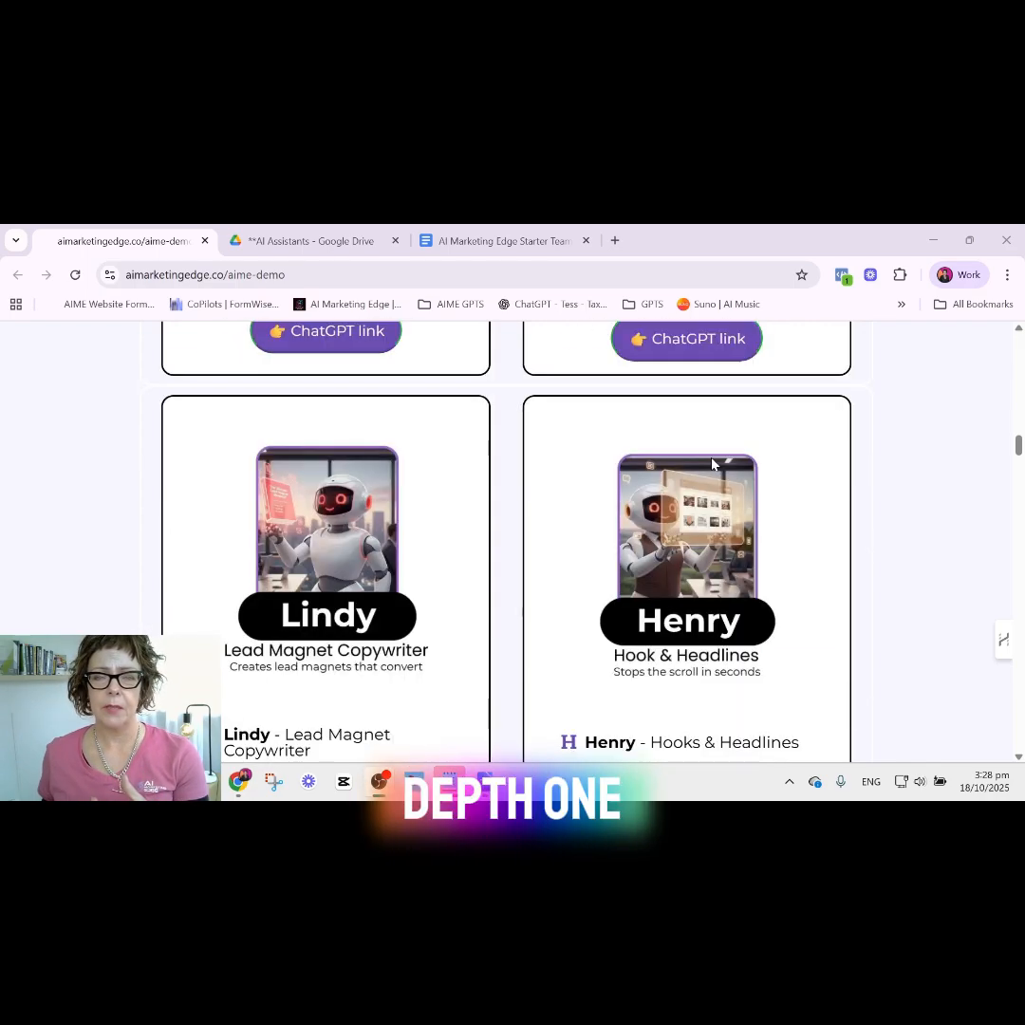
scroll(715, 464, "down", 1)
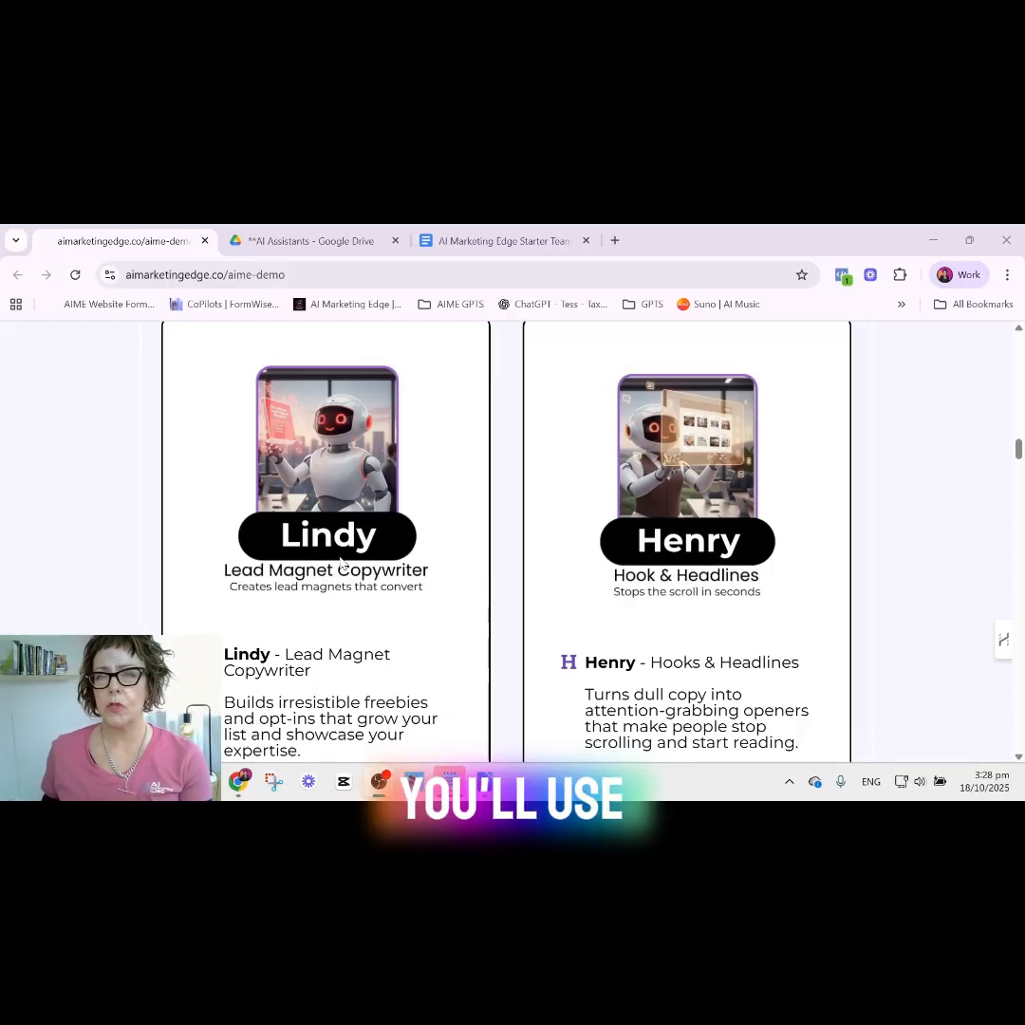
scroll(648, 579, "down", 1)
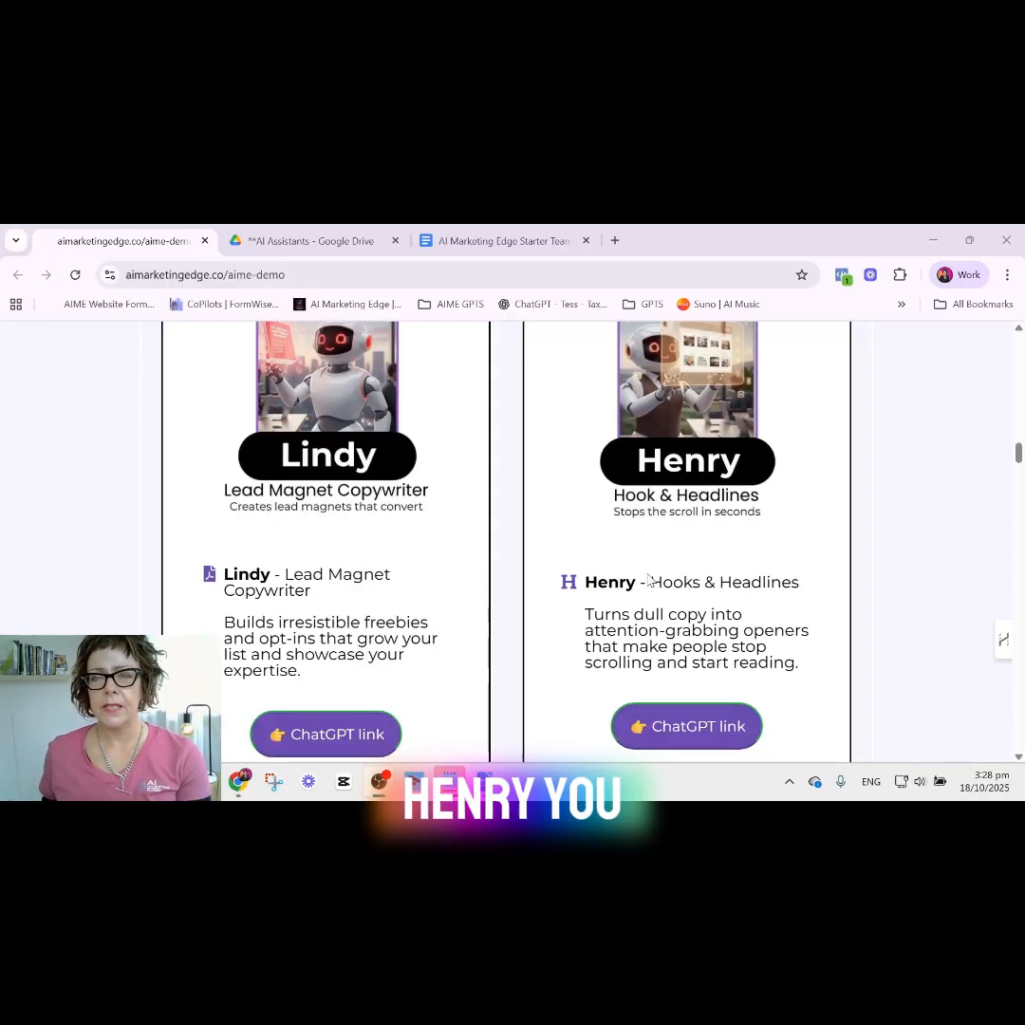
scroll(697, 481, "down", 1)
scroll(697, 479, "down", 4)
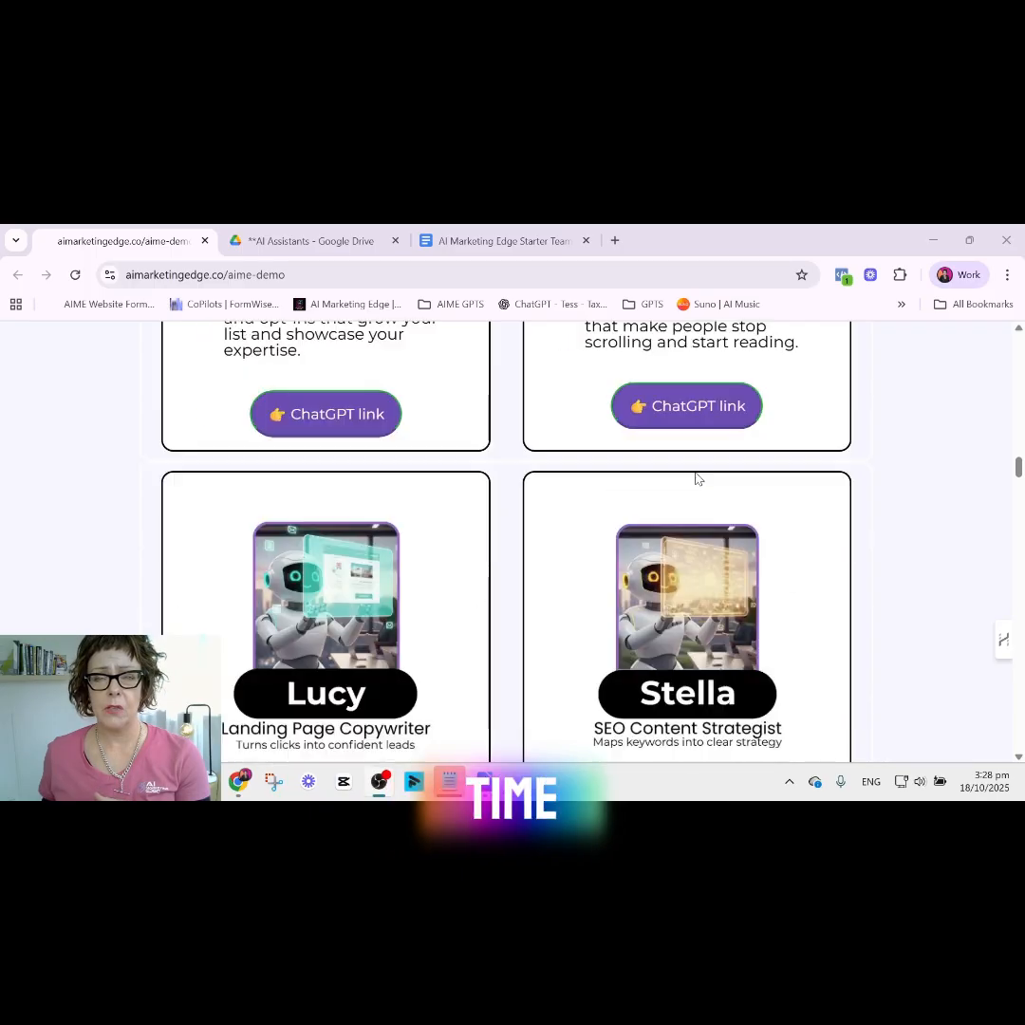
scroll(697, 479, "down", 2)
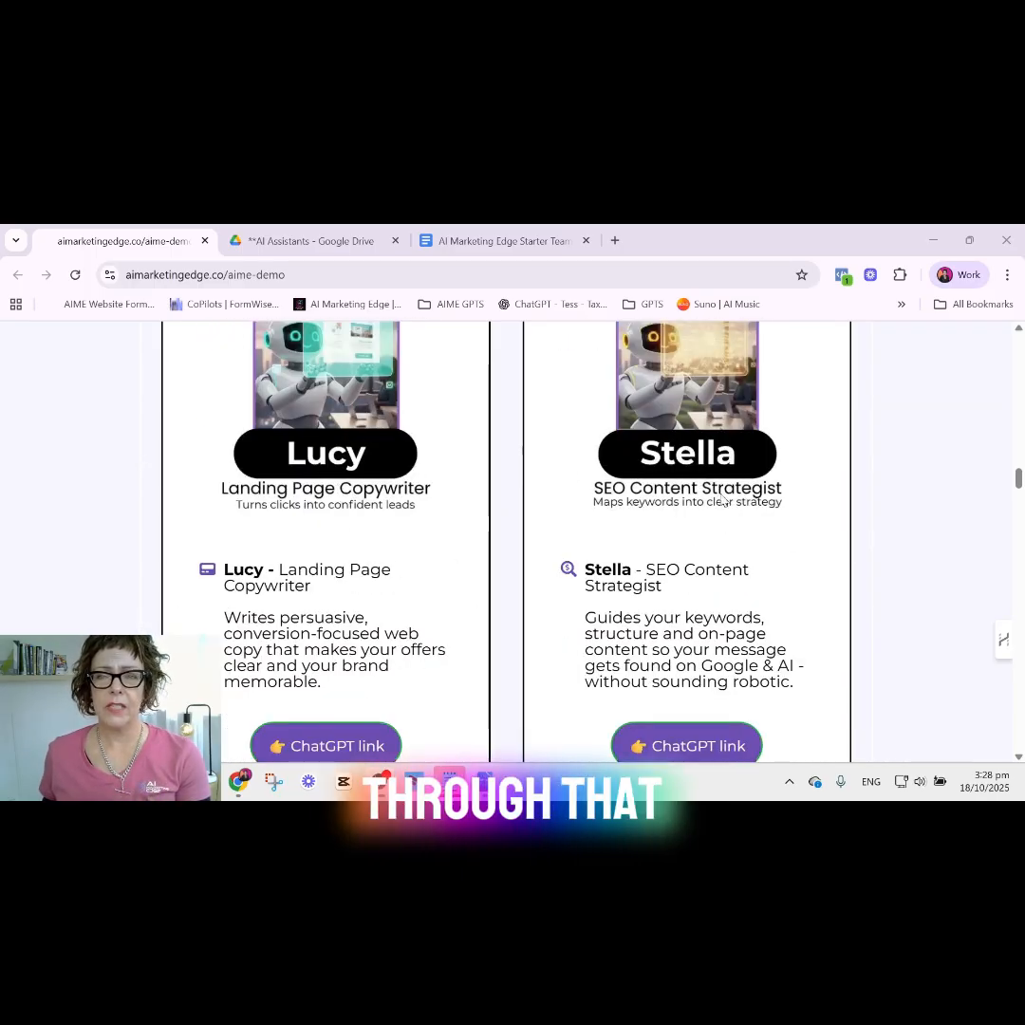
scroll(723, 500, "down", 7)
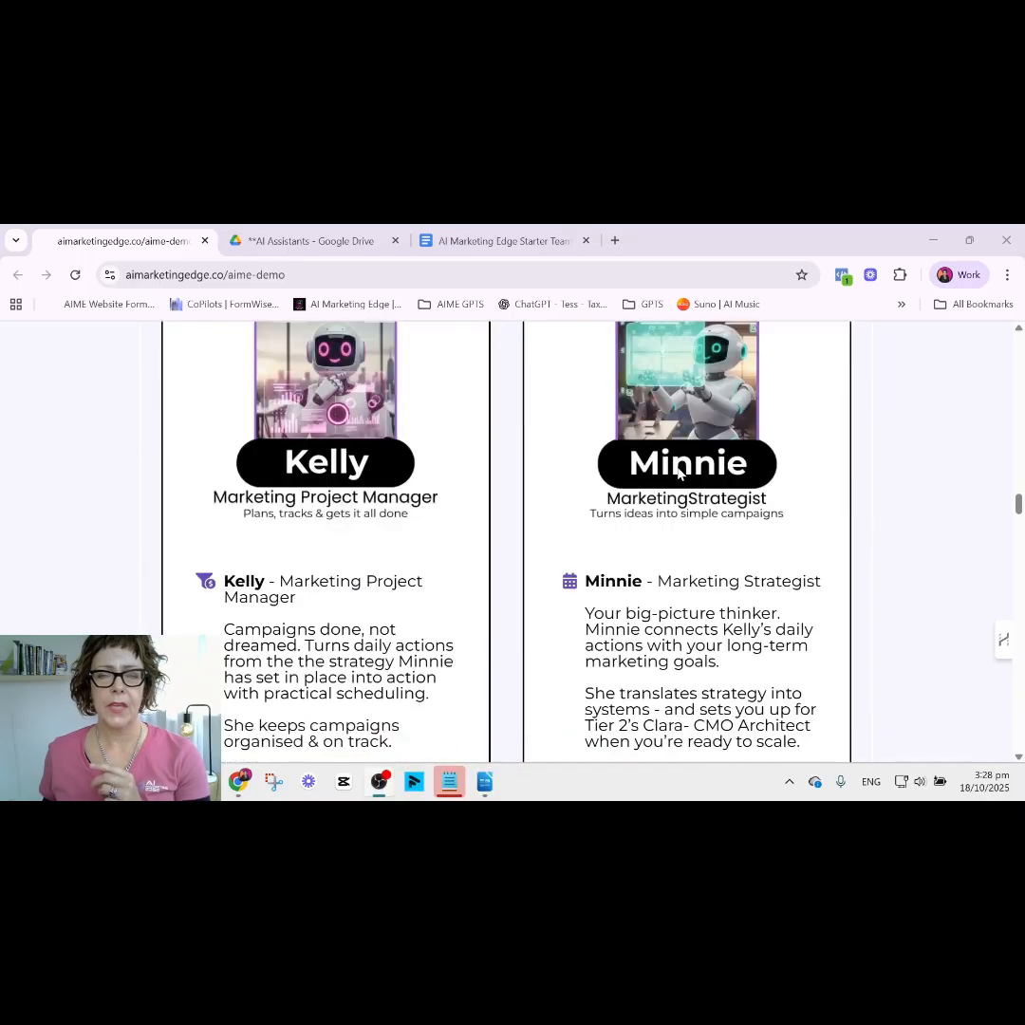
scroll(677, 472, "down", 2)
Open the ChatGPT link for Sally, the Social Media Content Planner, from the Starter Team cards.
scroll(678, 471, "up", 4)
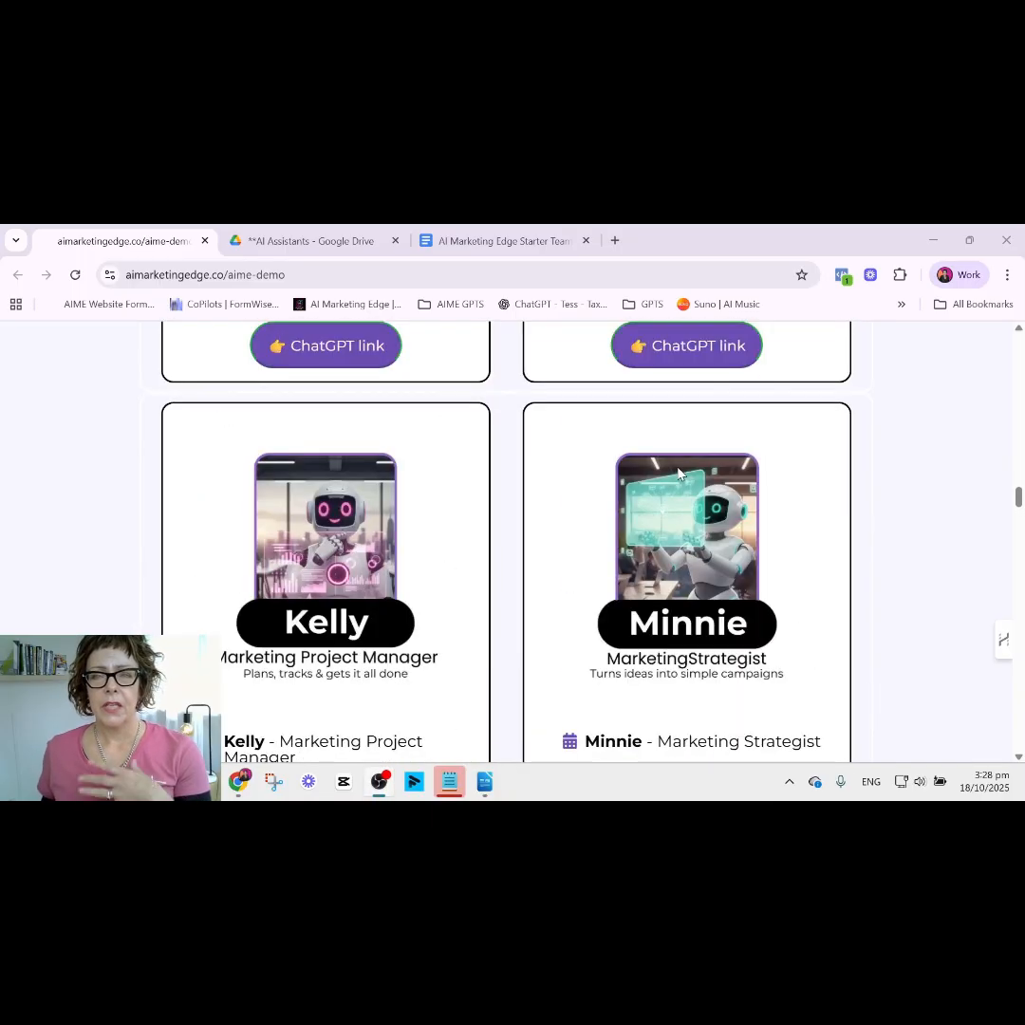
scroll(678, 471, "up", 6)
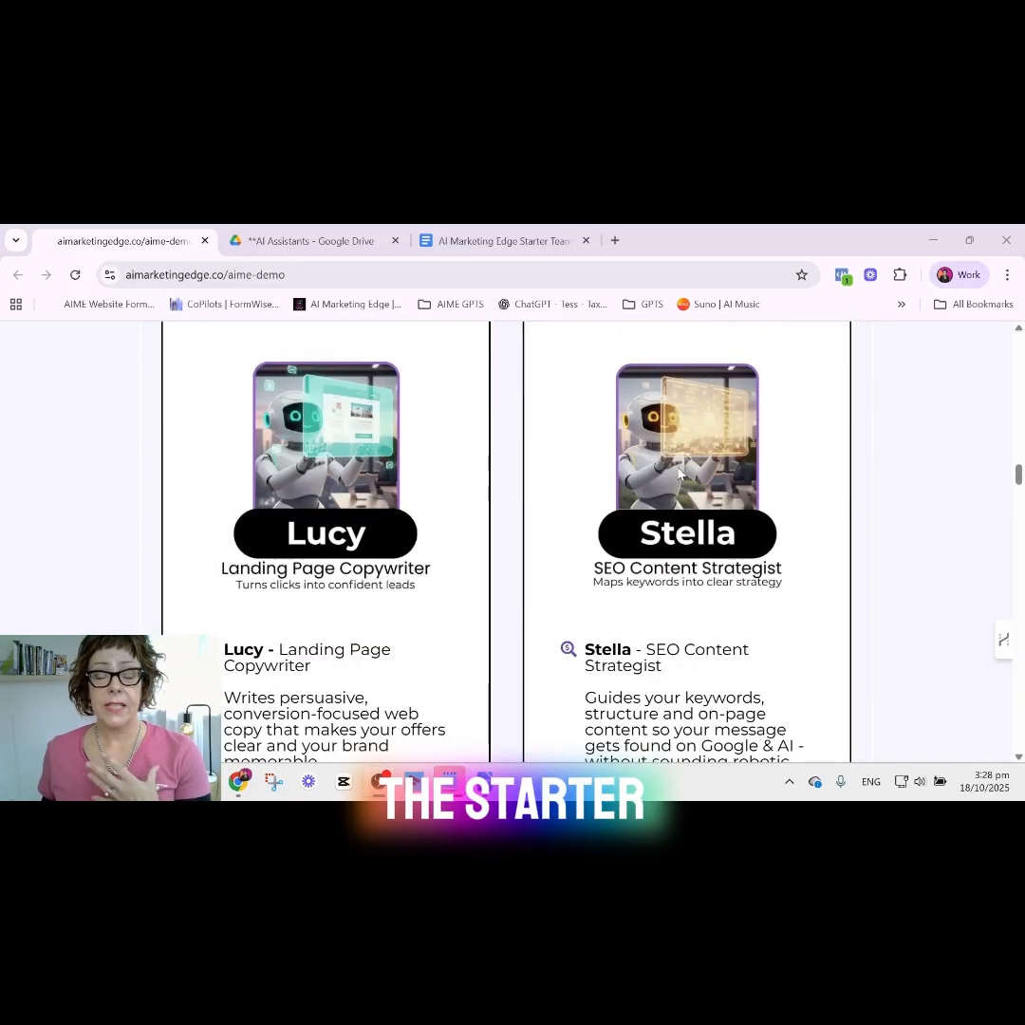
scroll(677, 472, "up", 5)
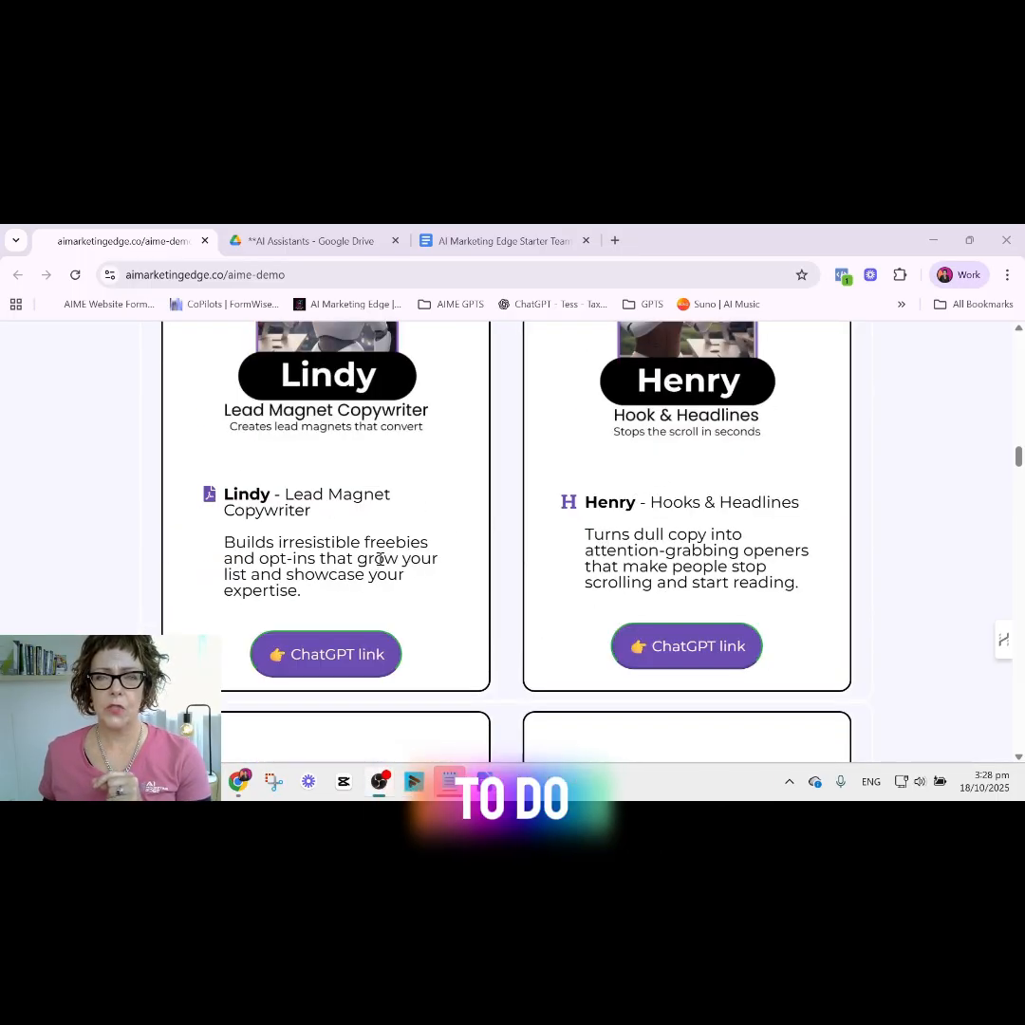
scroll(379, 560, "up", 12)
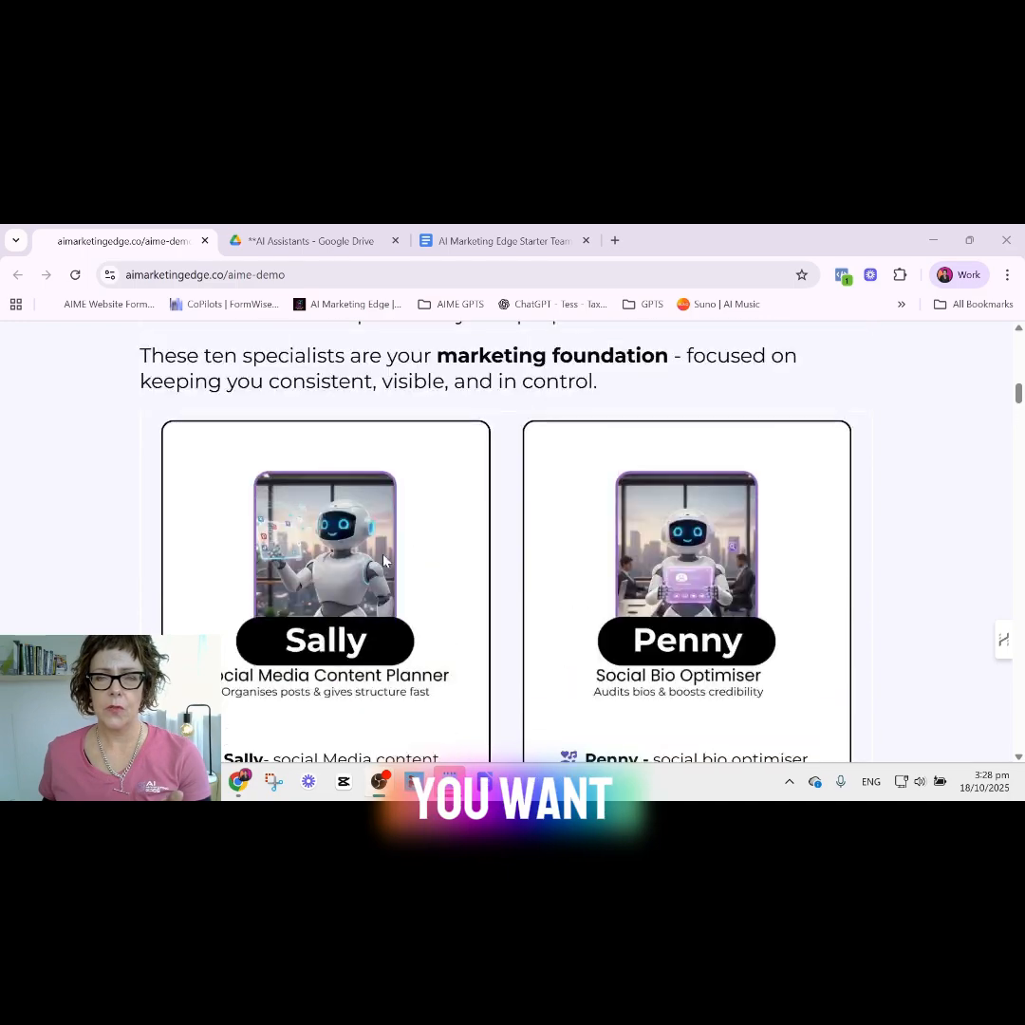
scroll(383, 561, "down", 3)
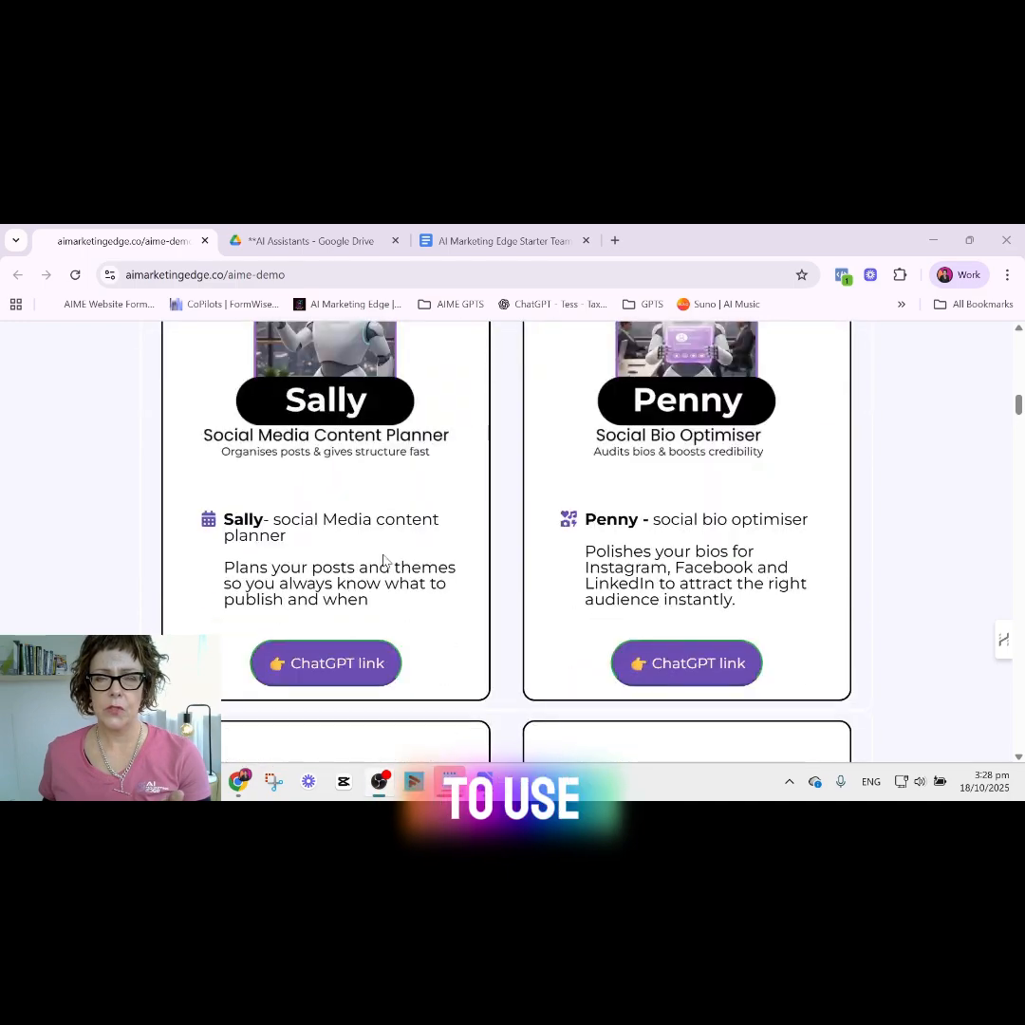
left_click(339, 664)
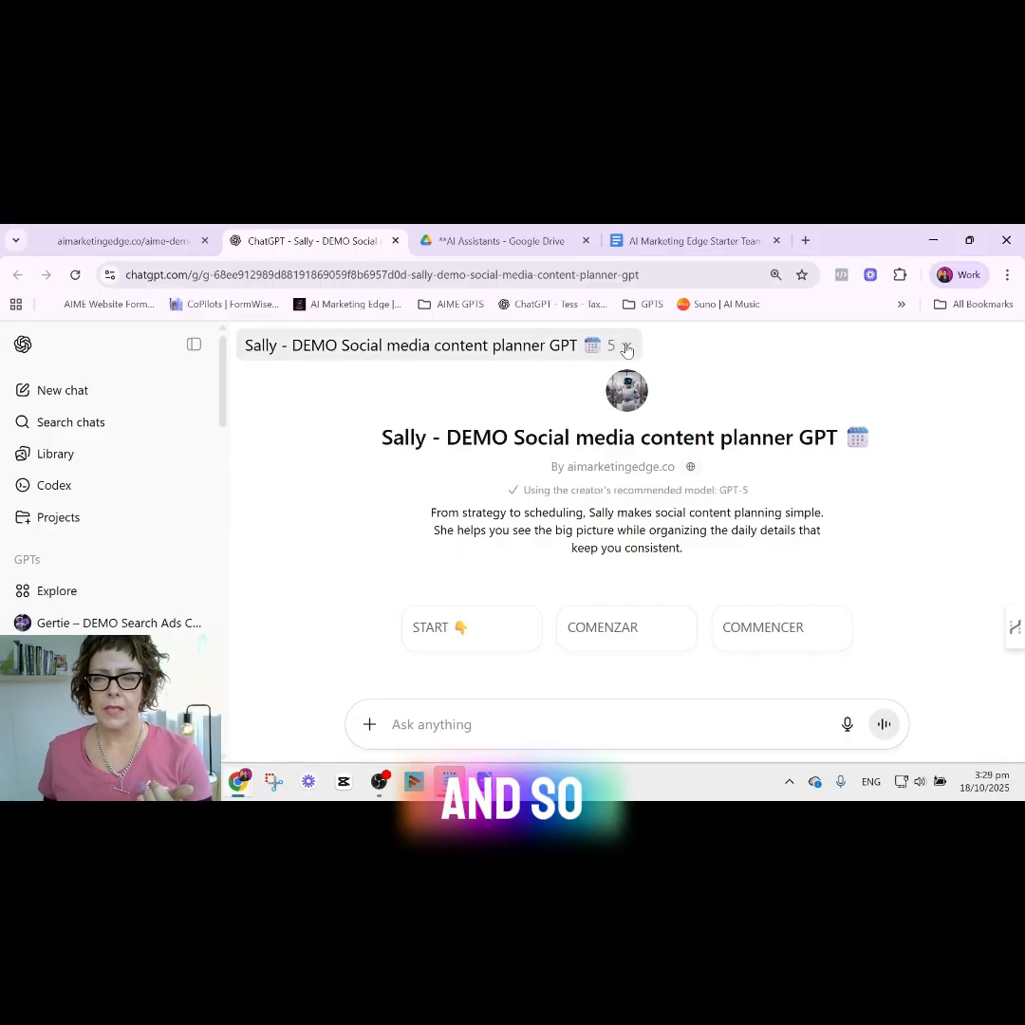
View the Sally GPT's options, including Keep in sidebar, and look through the GPTs already kept in the sidebar.
left_click(619, 347)
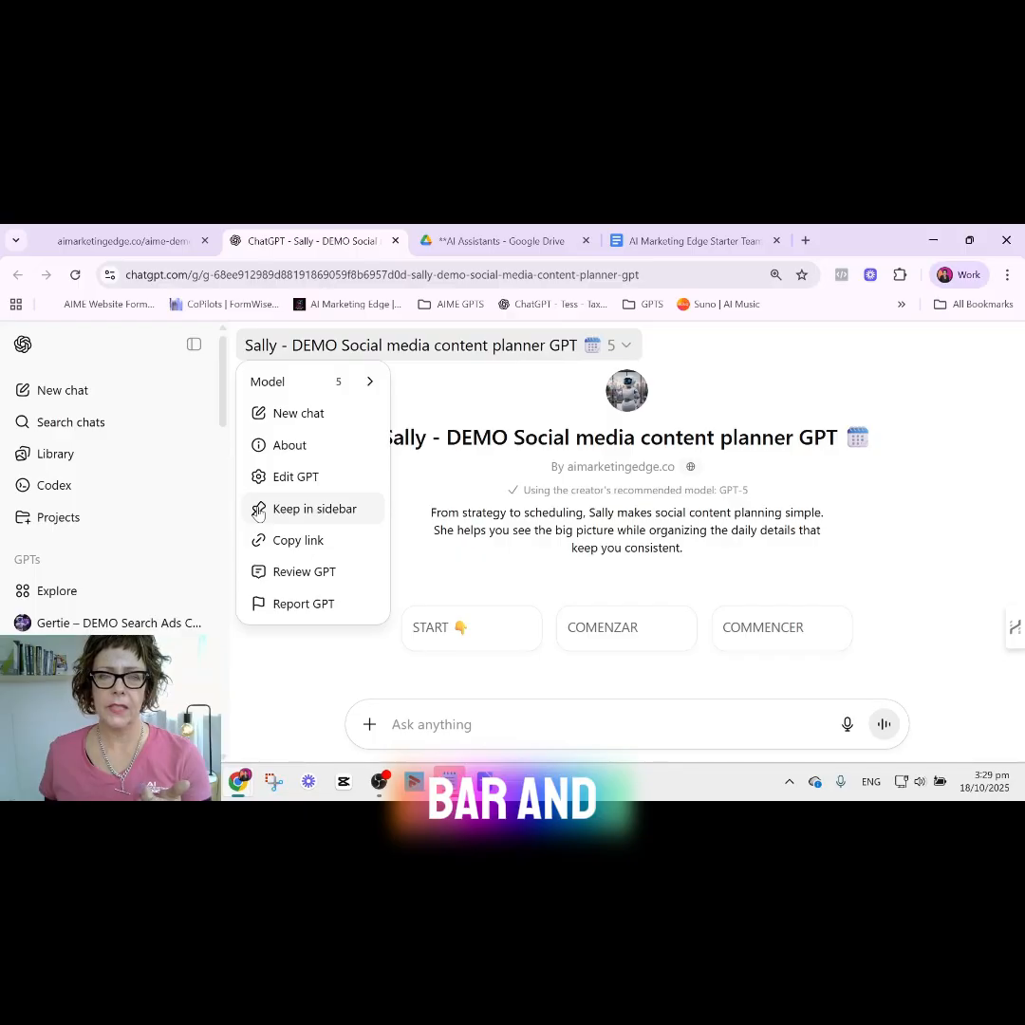
scroll(99, 571, "down", 5)
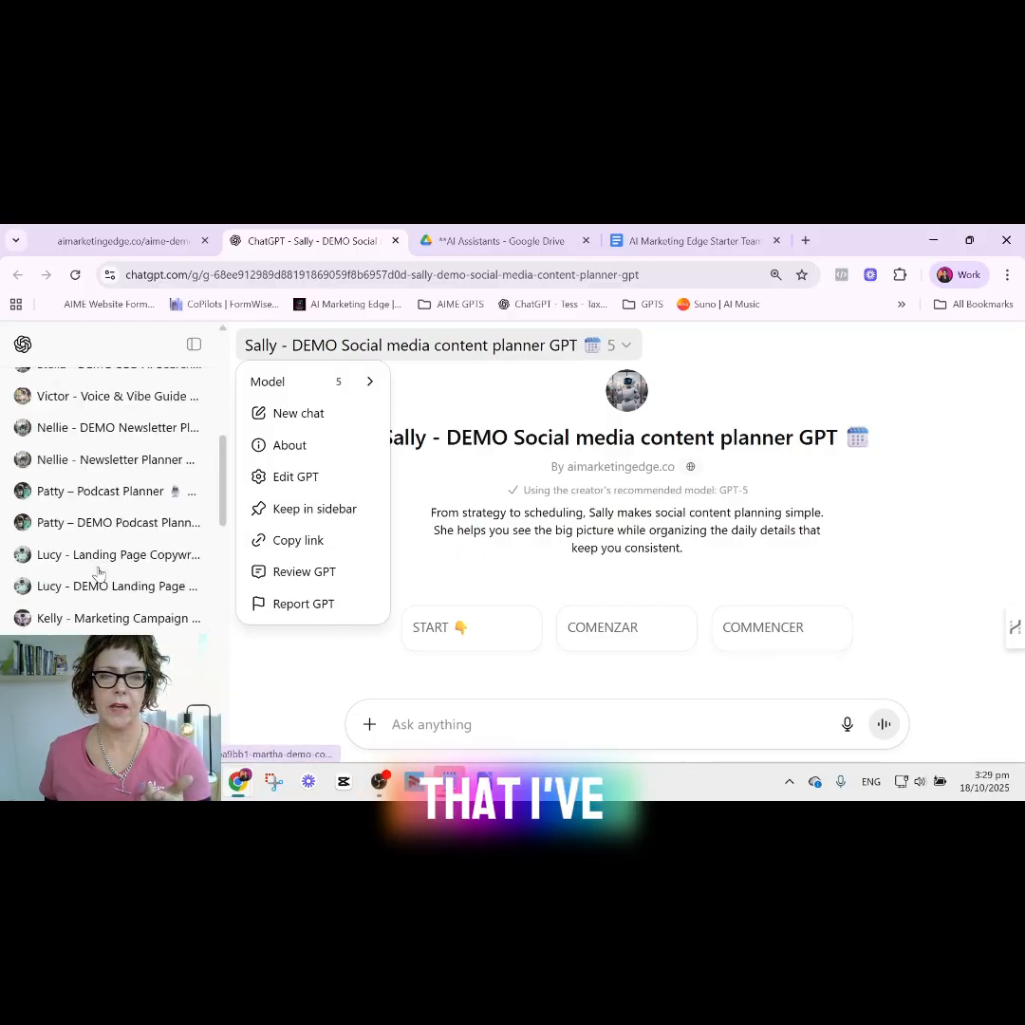
scroll(99, 572, "down", 3)
scroll(114, 567, "up", 10)
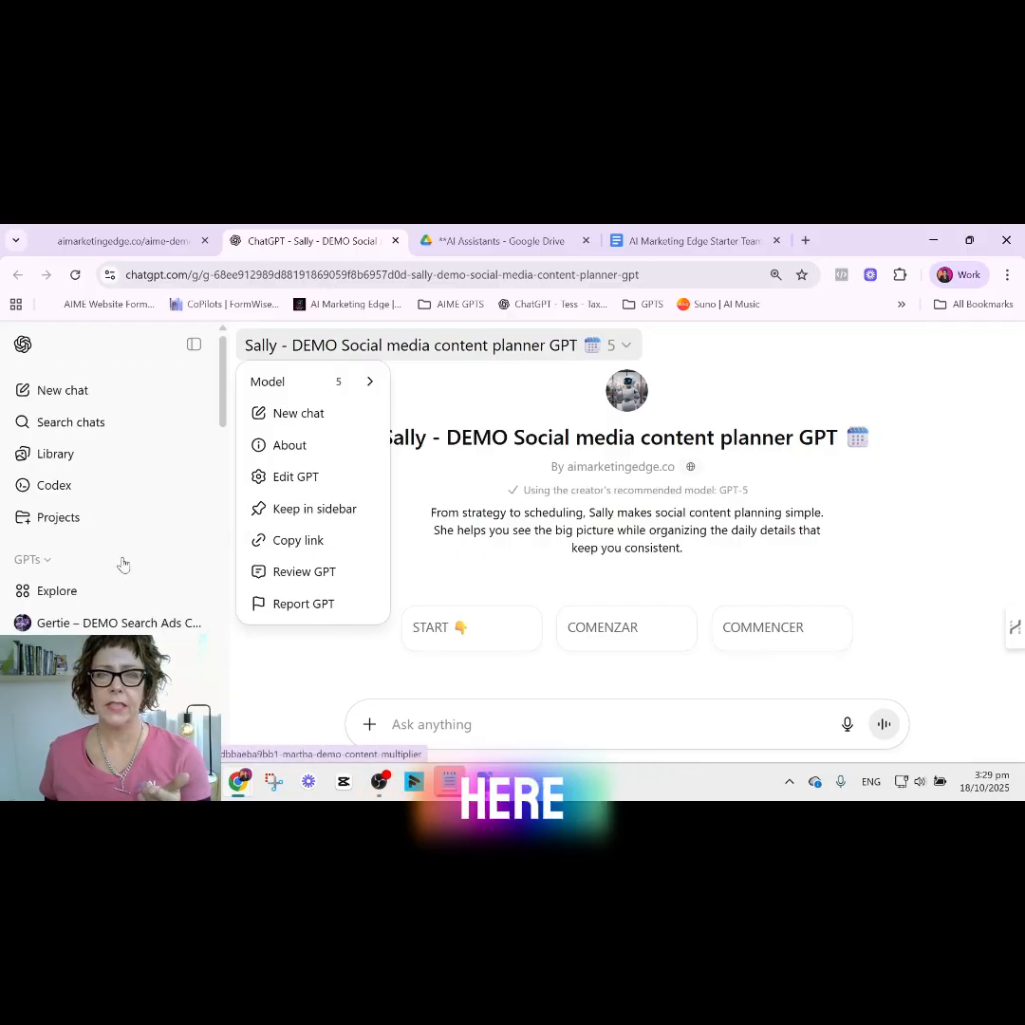
left_click(782, 355)
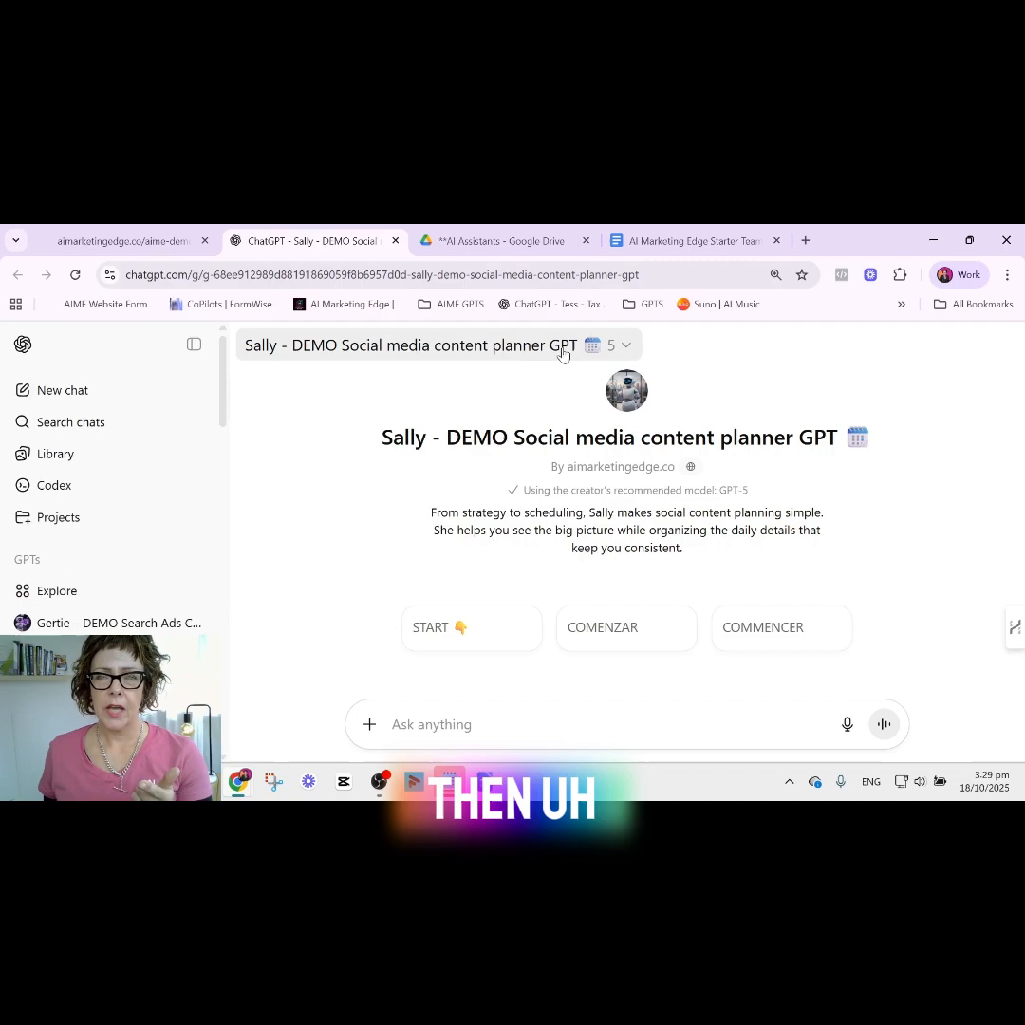
Browse the saved ChatGPT assistants in the AIME GPTS and GPTS bookmark folders.
left_click(439, 307)
scroll(457, 588, "down", 3)
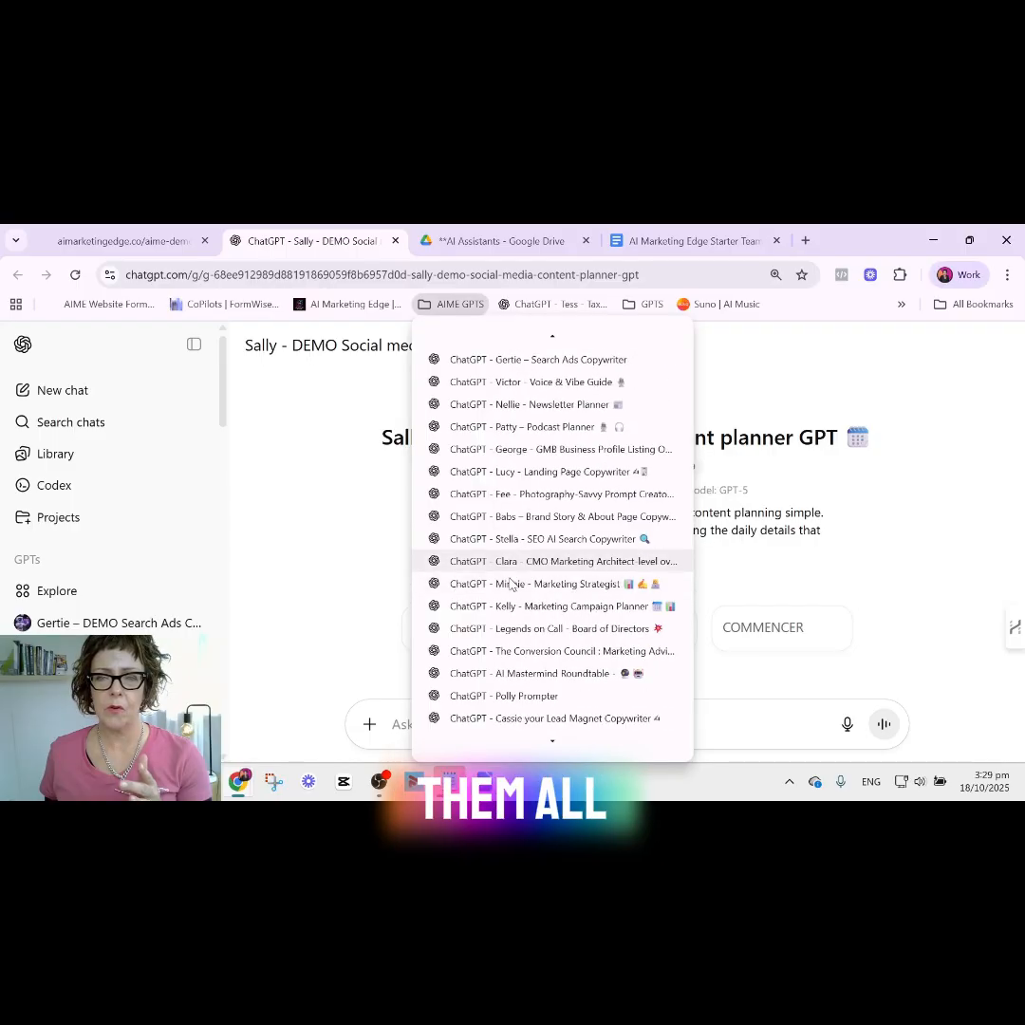
scroll(456, 588, "up", 3)
left_click(743, 387)
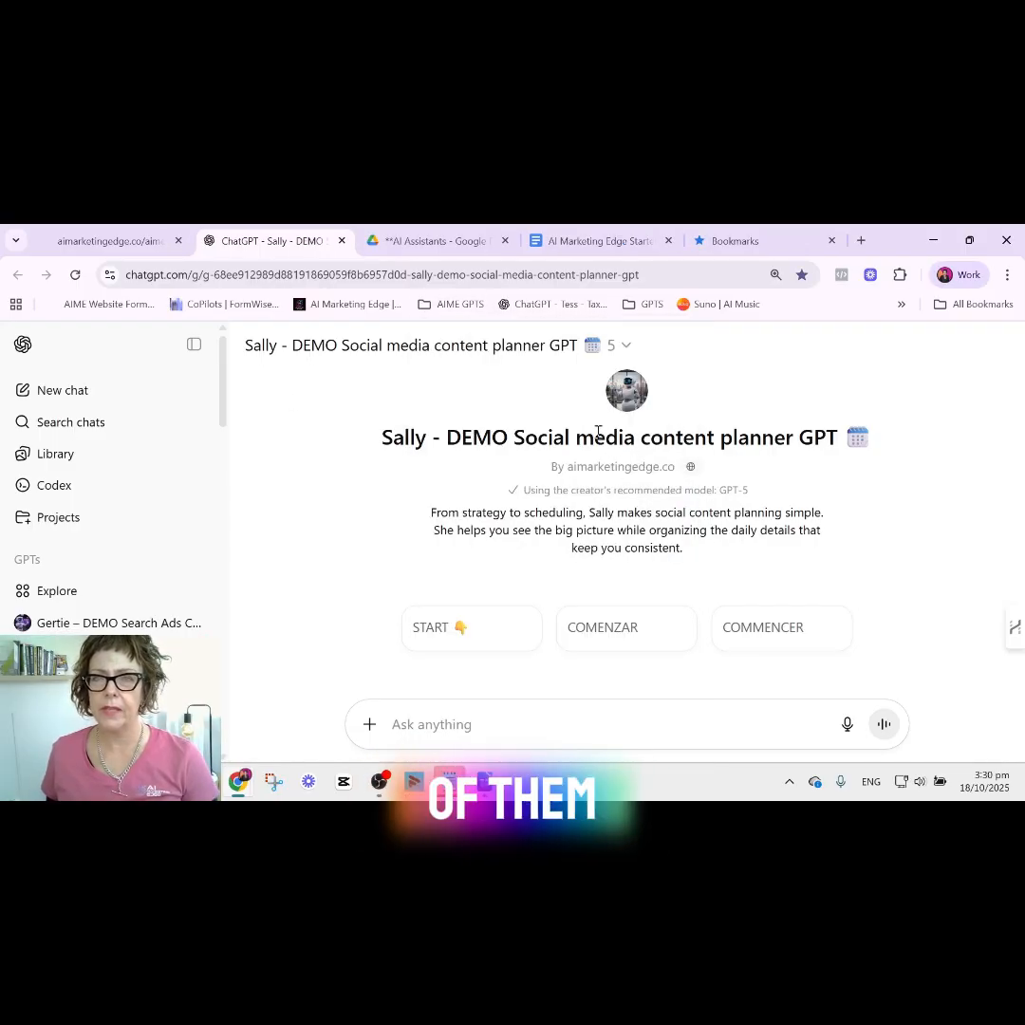
left_click(647, 303)
scroll(732, 445, "down", 10)
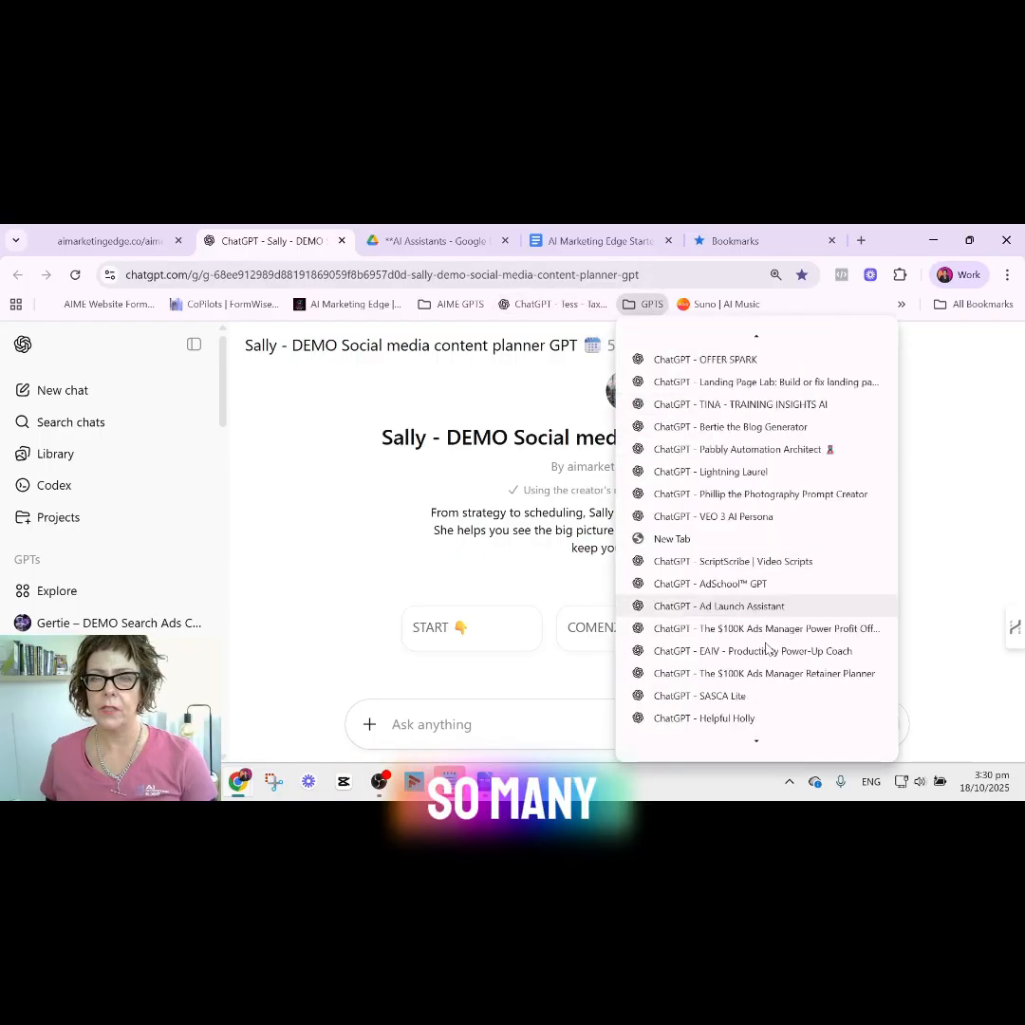
Finish browsing the GPTS bookmark folder and read the Sally GPT's numbered setup questions for the content plan.
scroll(773, 655, "up", 10)
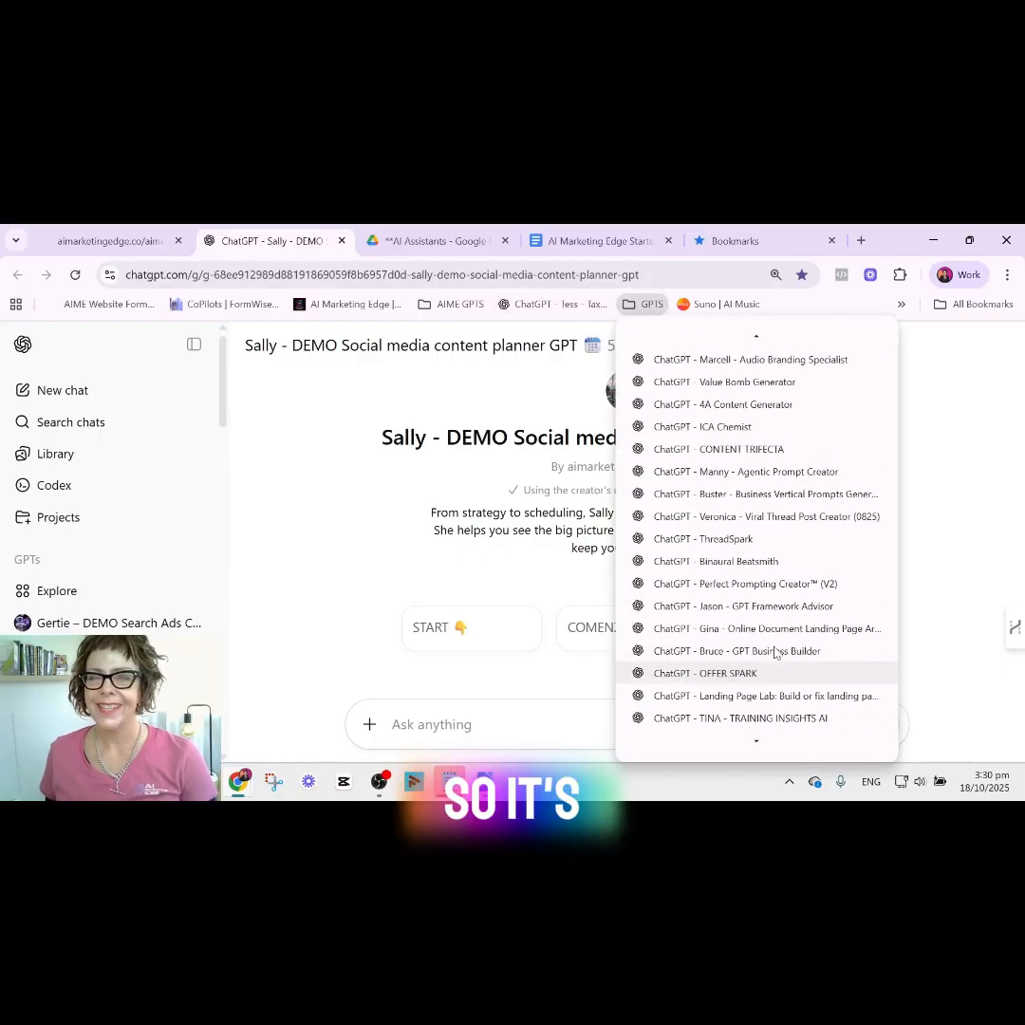
left_click(337, 389)
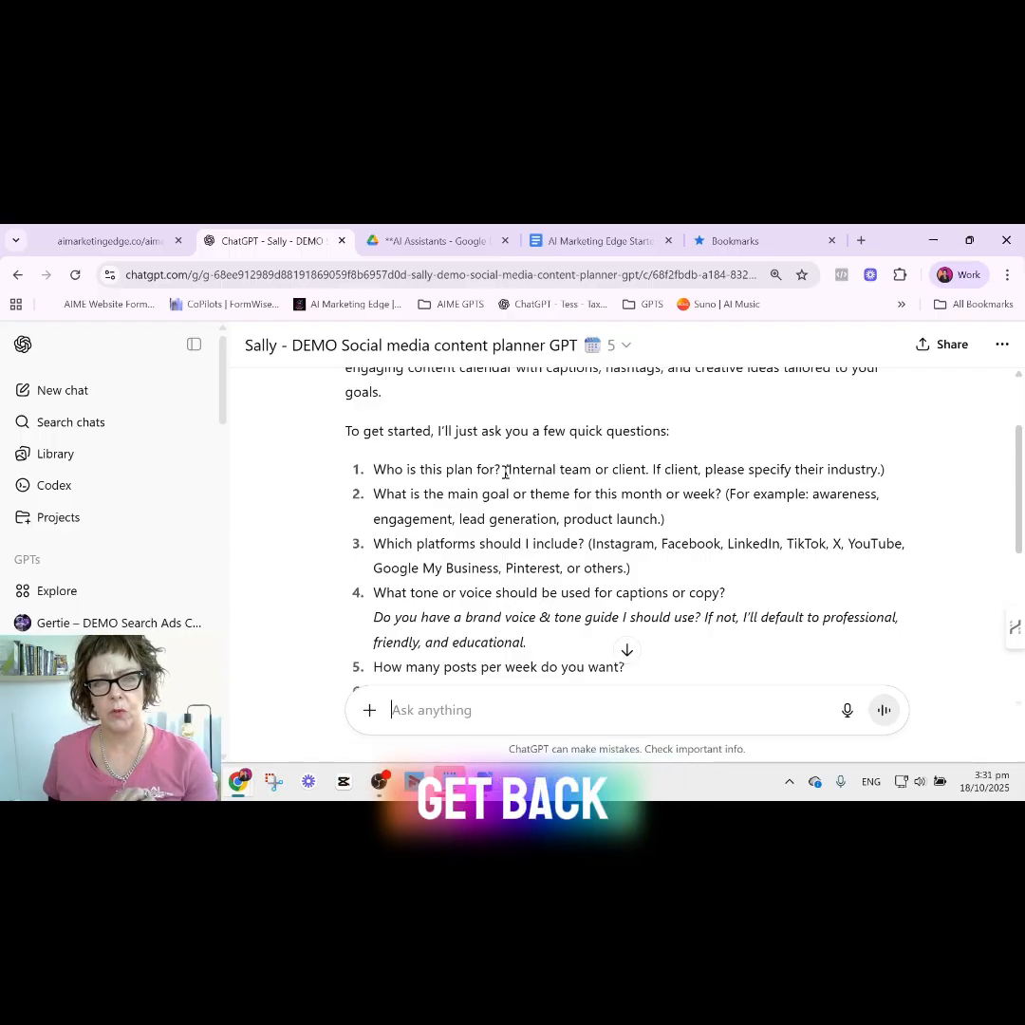
scroll(516, 510, "down", 1)
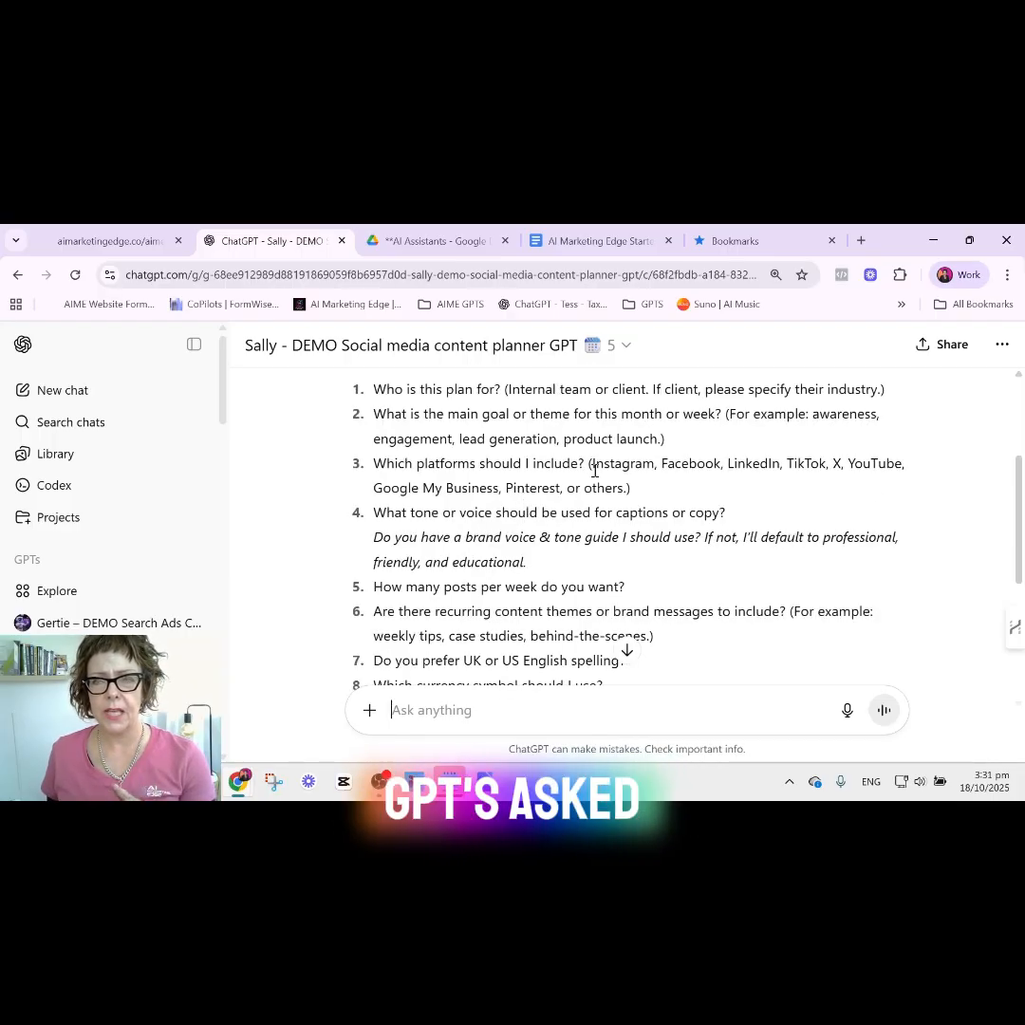
scroll(594, 469, "down", 1)
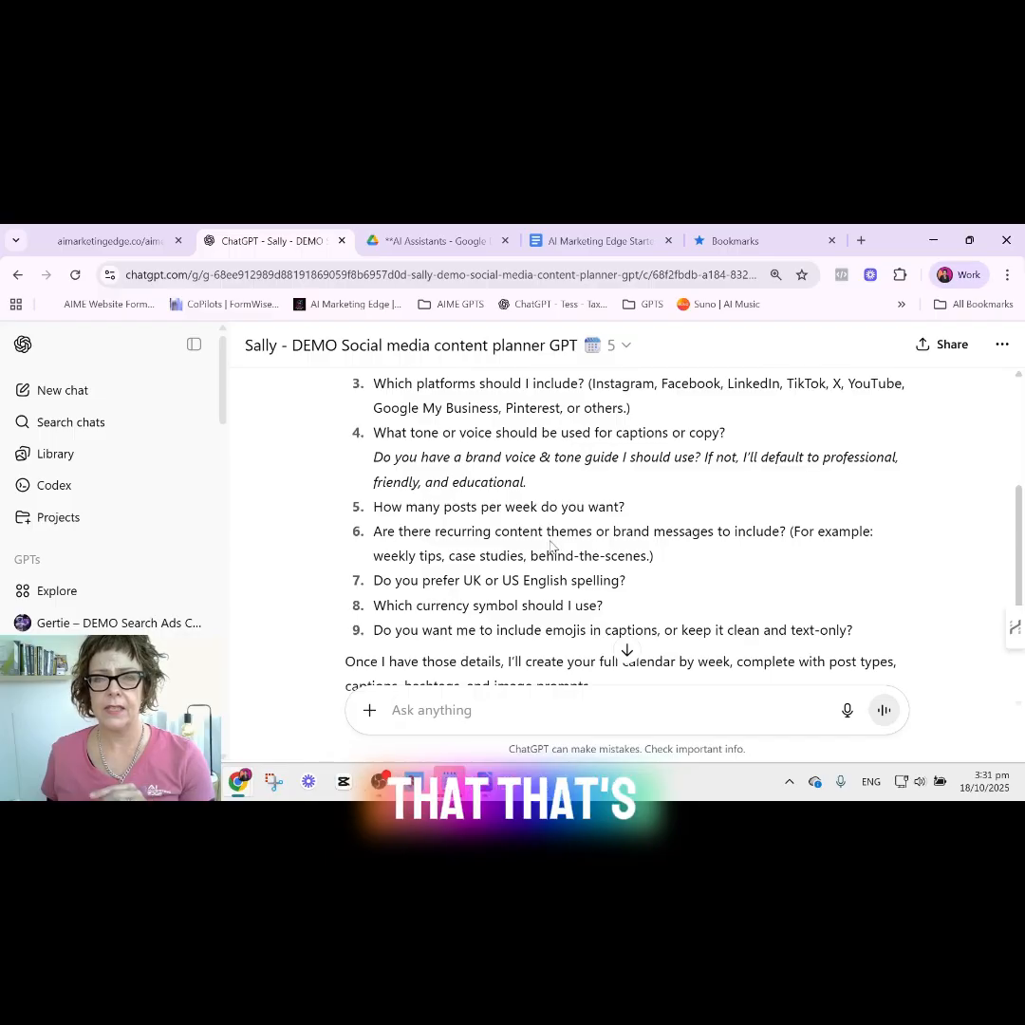
scroll(616, 547, "down", 1)
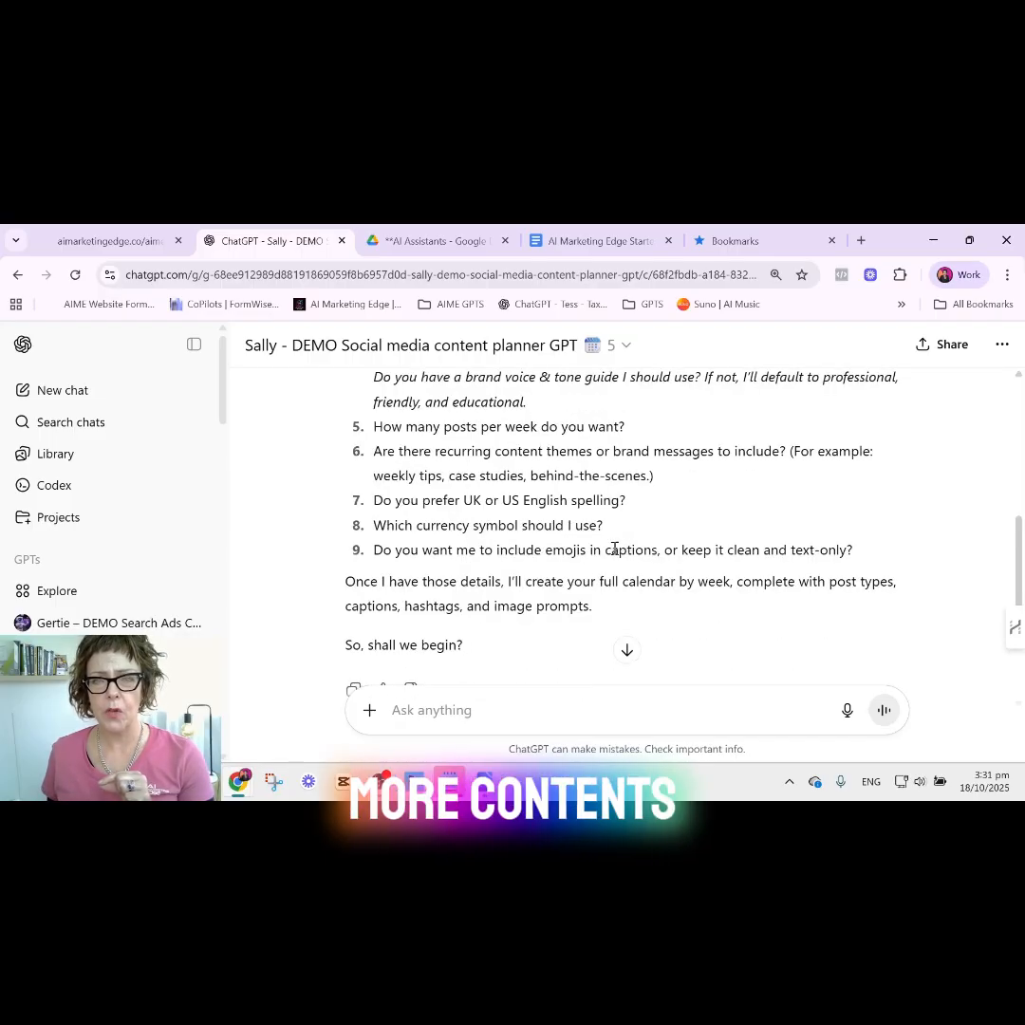
scroll(613, 548, "up", 1)
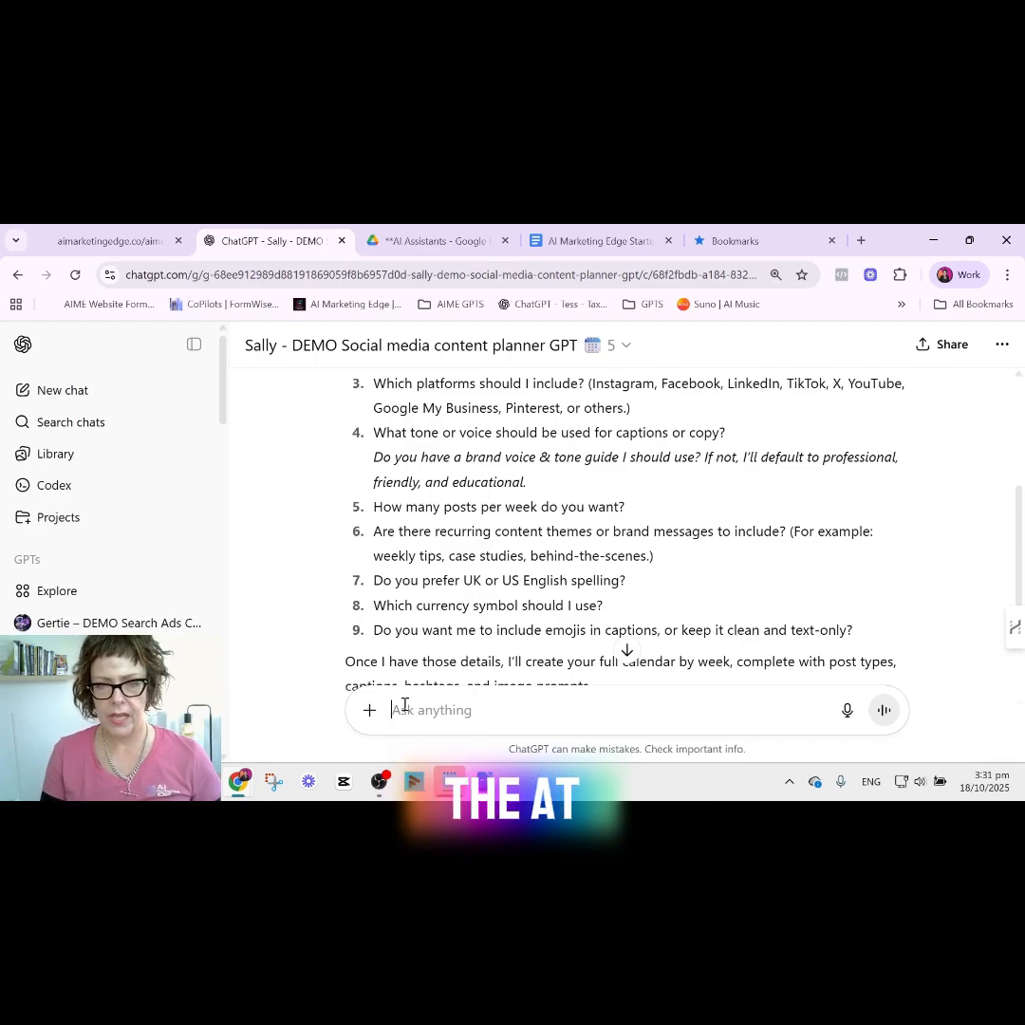
type("@")
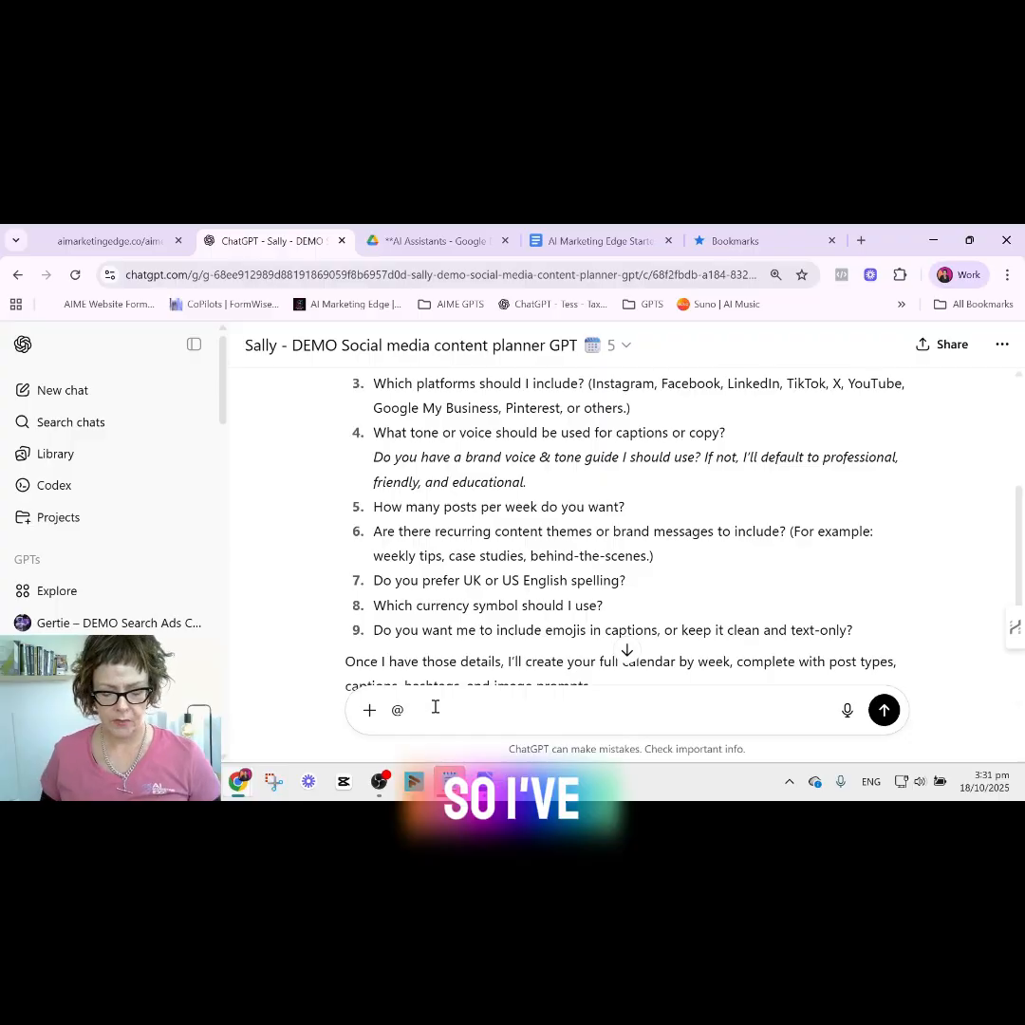
type("aime")
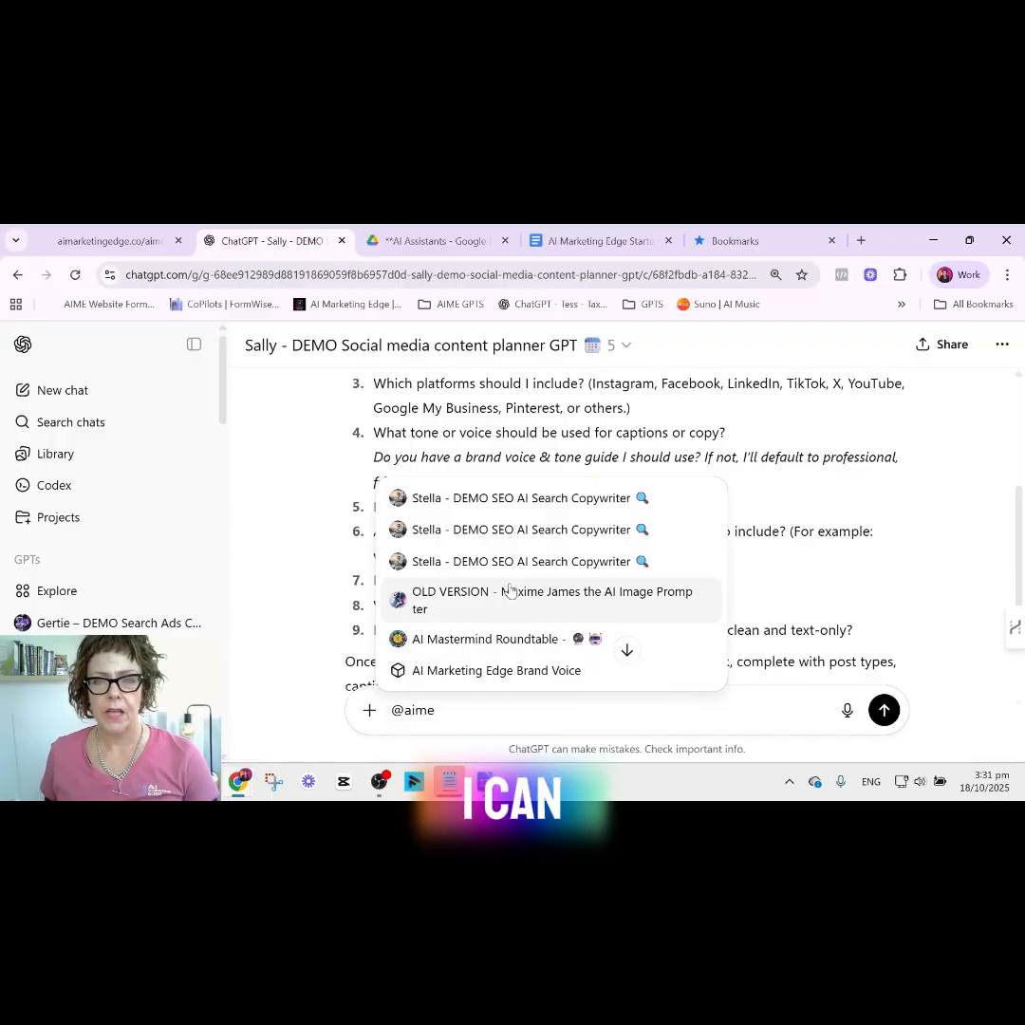
left_click(506, 672)
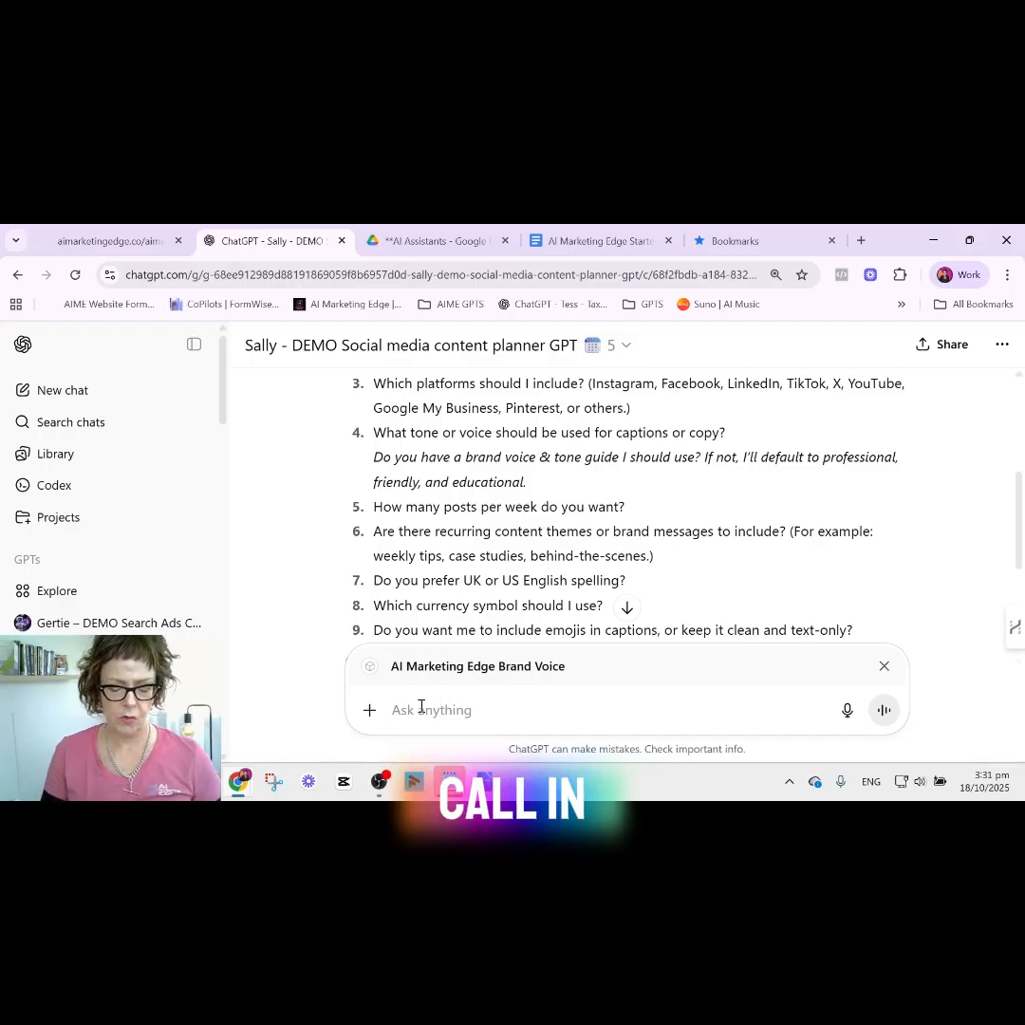
type("@")
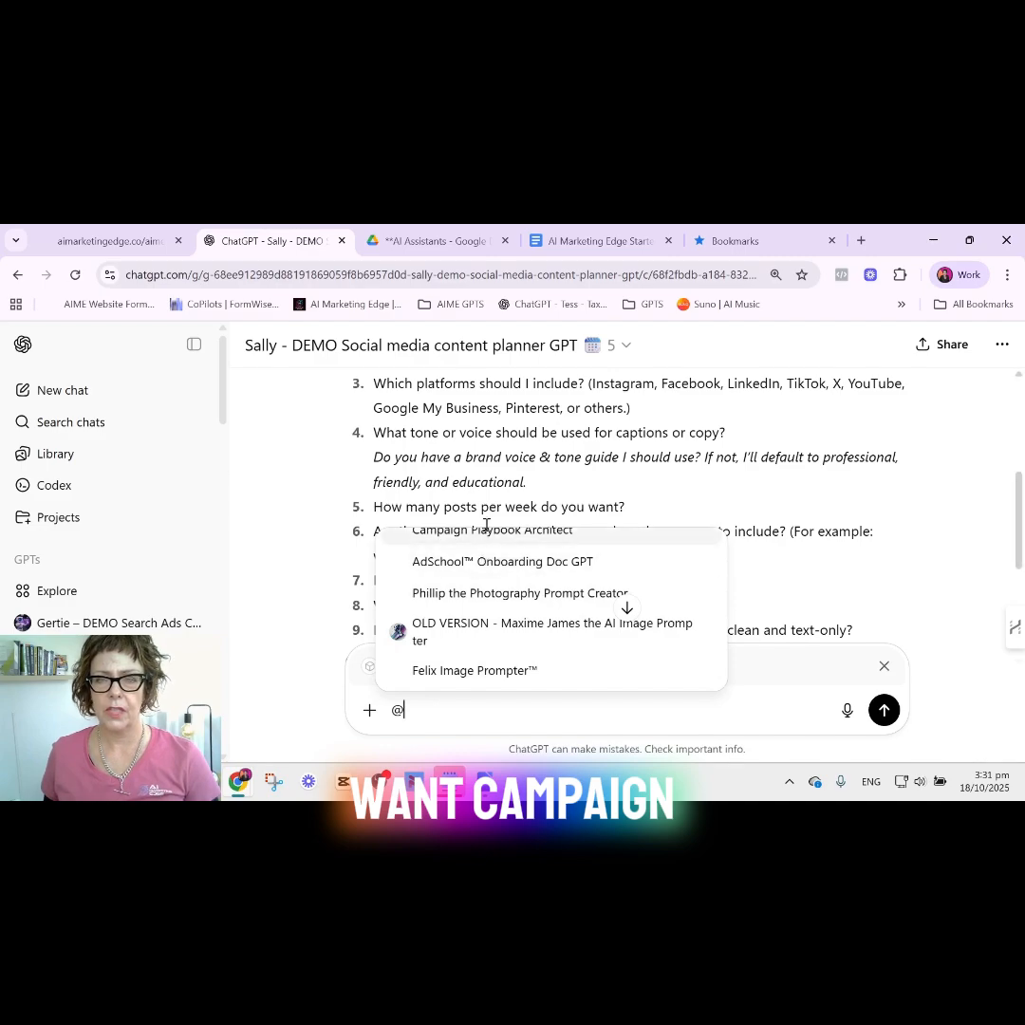
key("Return")
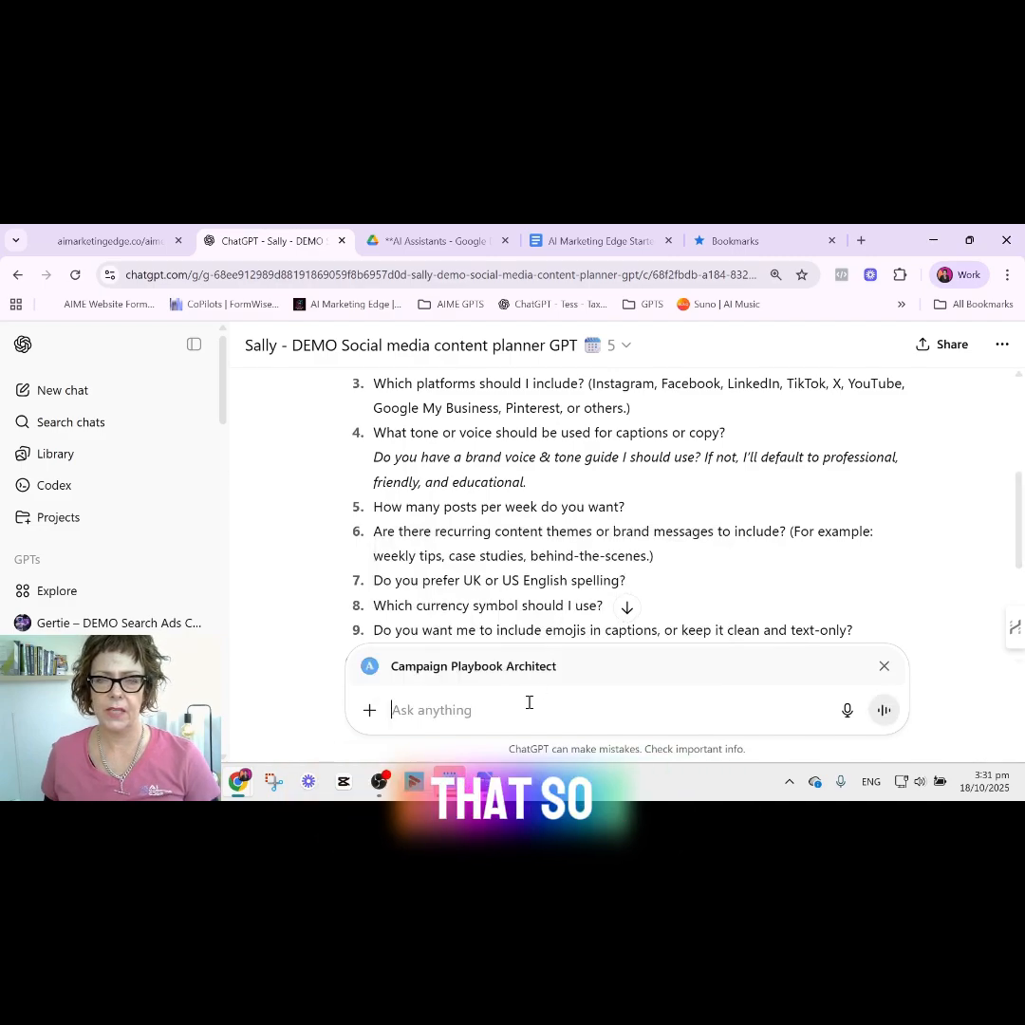